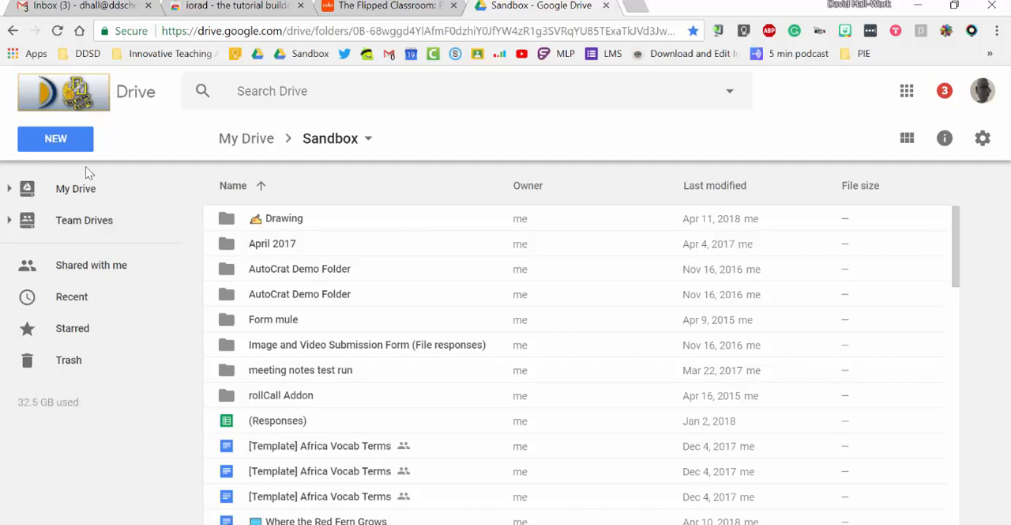
Create a new Google Drawings file in the Sandbox folder
left_click(75, 143)
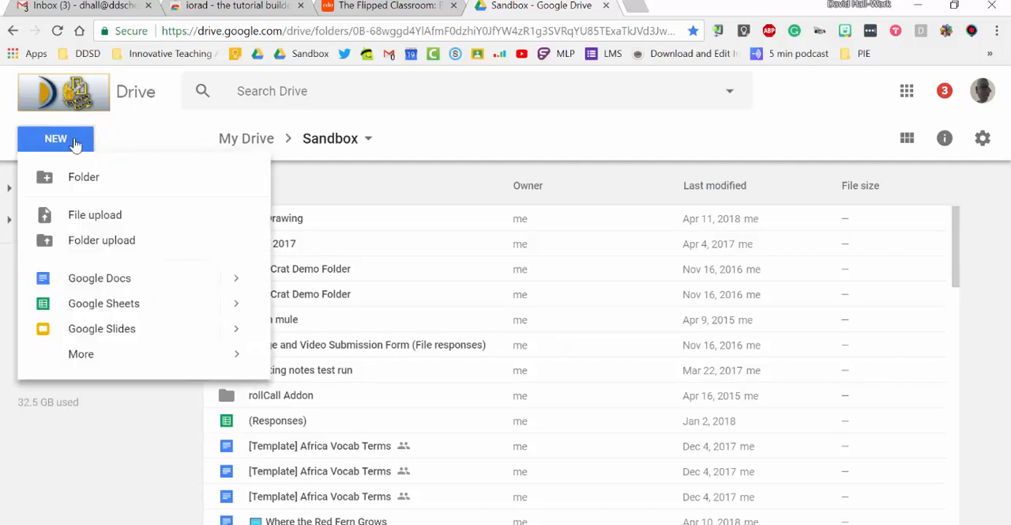
mouse_move(124, 361)
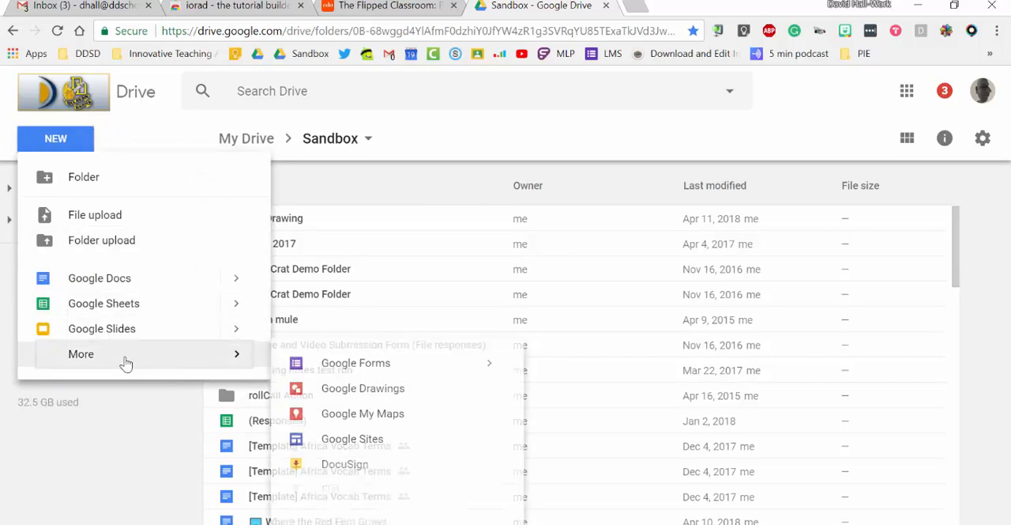
left_click(314, 392)
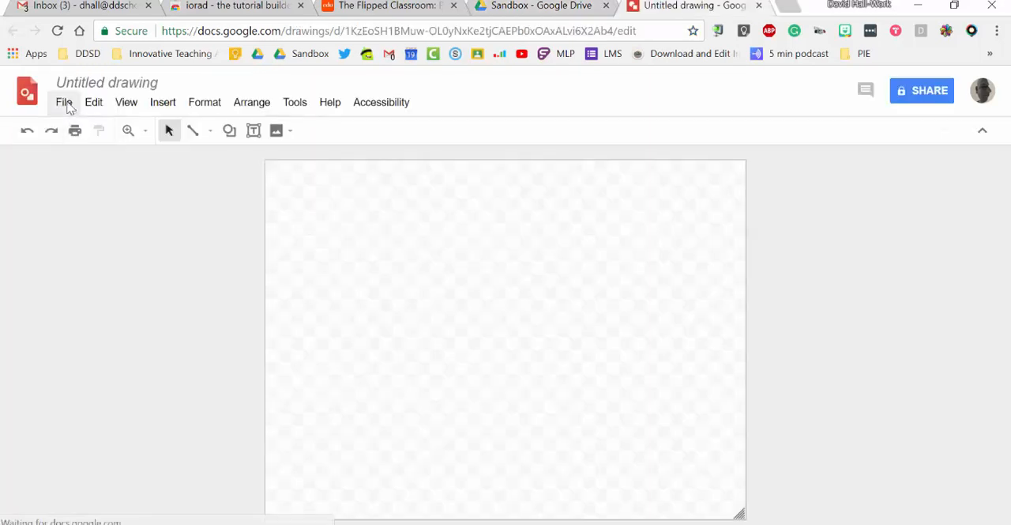
Switch the drawing's page setup to a custom size measured in pixels
left_click(65, 103)
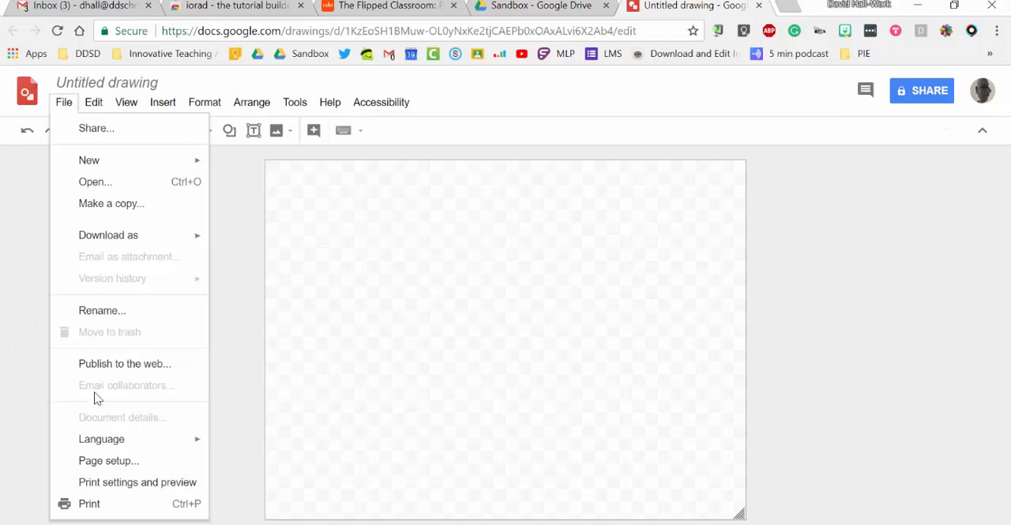
left_click(94, 462)
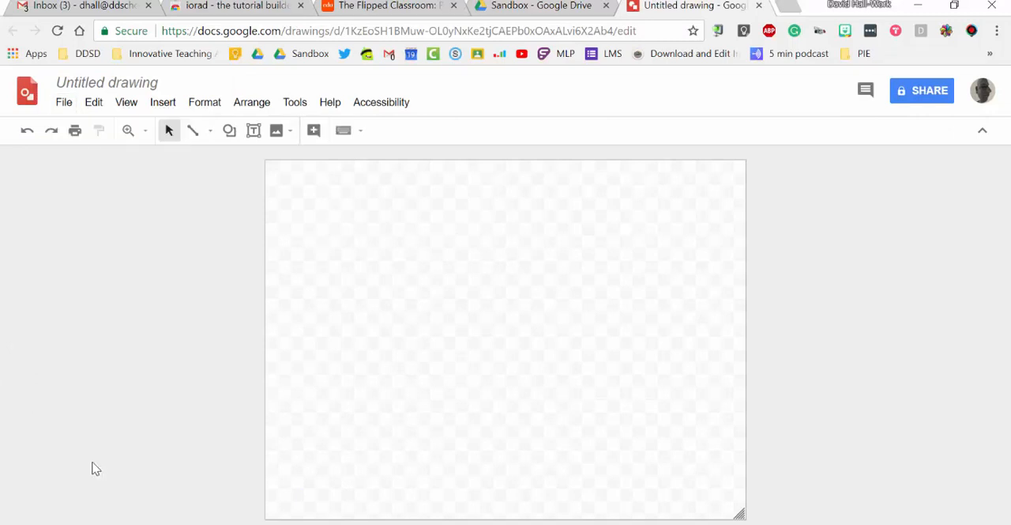
left_click(465, 302)
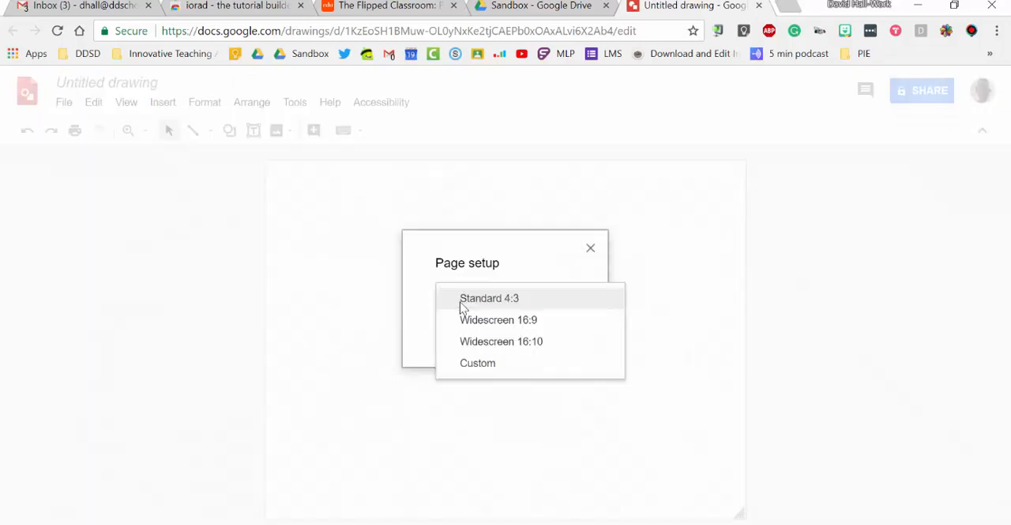
left_click(466, 365)
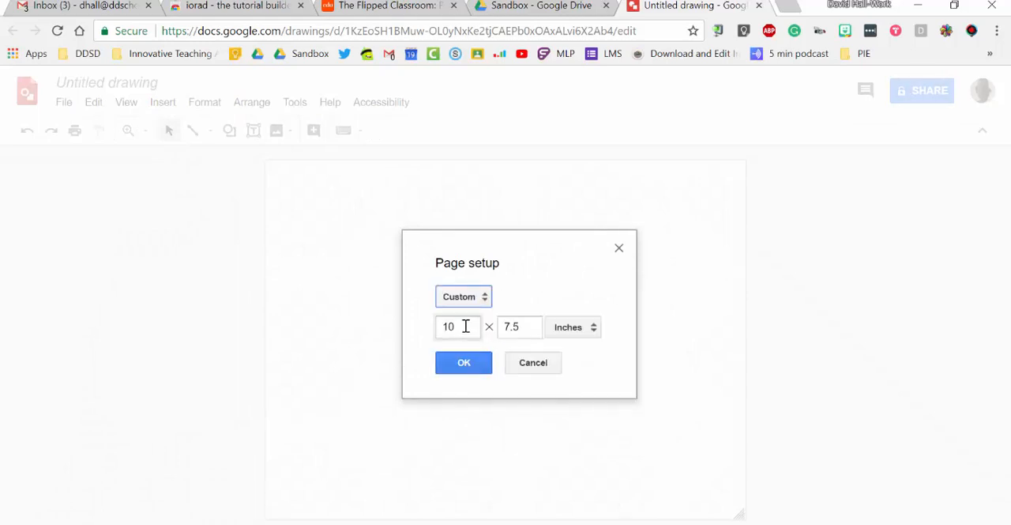
left_click(465, 326)
key("BackSpace")
left_click(593, 338)
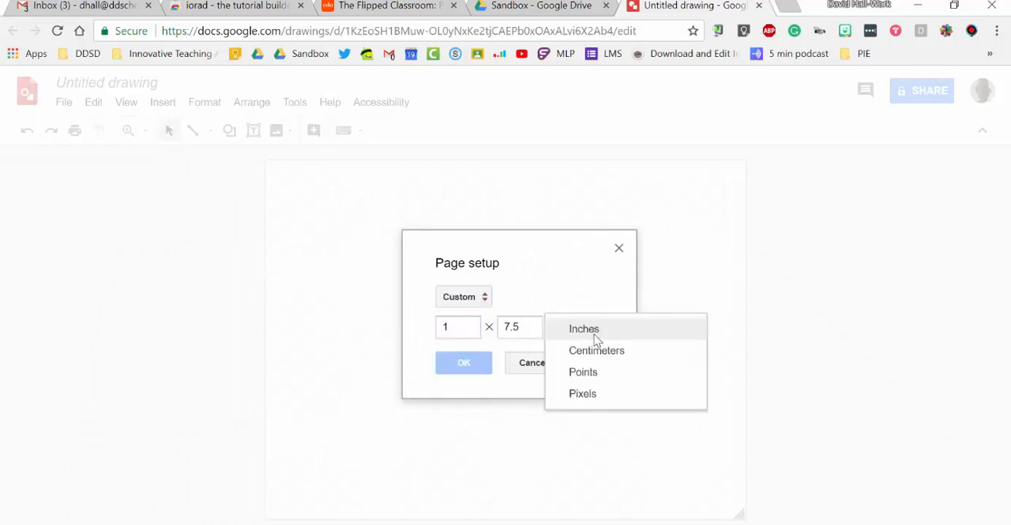
left_click(592, 393)
Set the custom page size to 1600 × 400 pixels and apply it
left_click(465, 329)
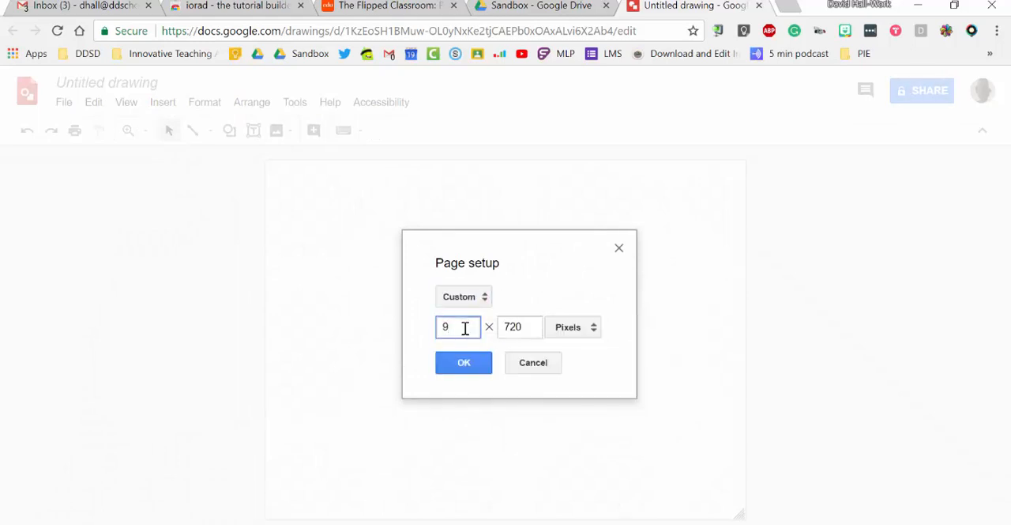
key("BackSpace")
type("1600")
double_click(524, 327)
type("400")
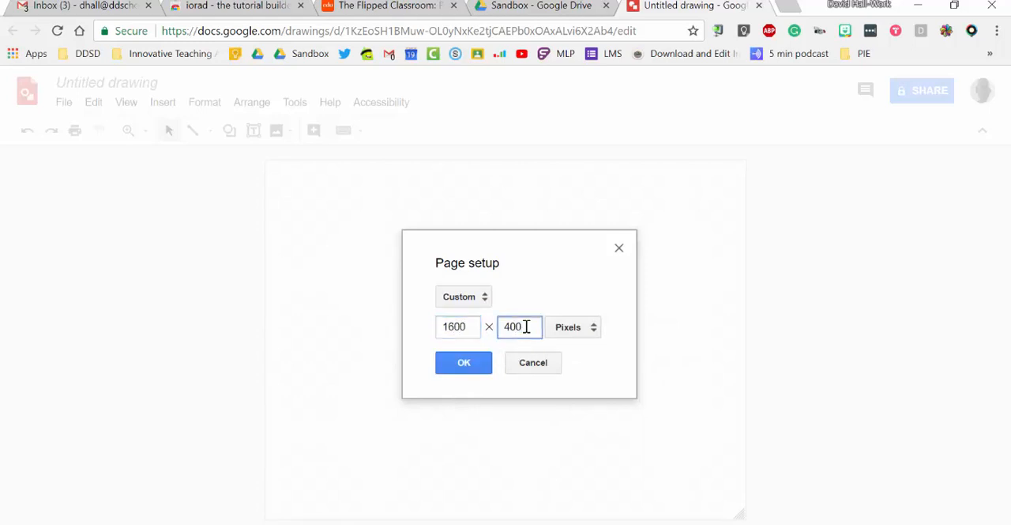
left_click(464, 361)
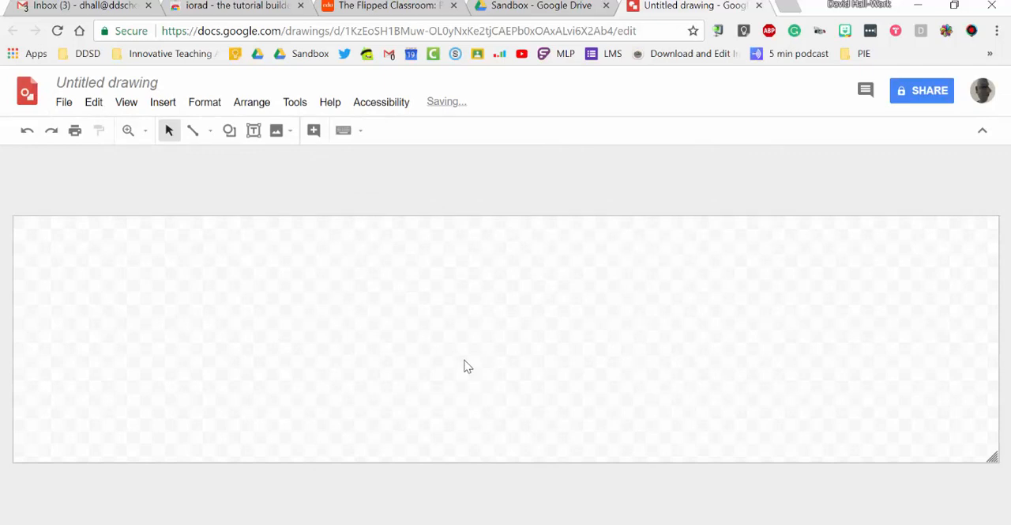
Draw a rectangle that covers the entire canvas
left_click(229, 134)
mouse_move(234, 160)
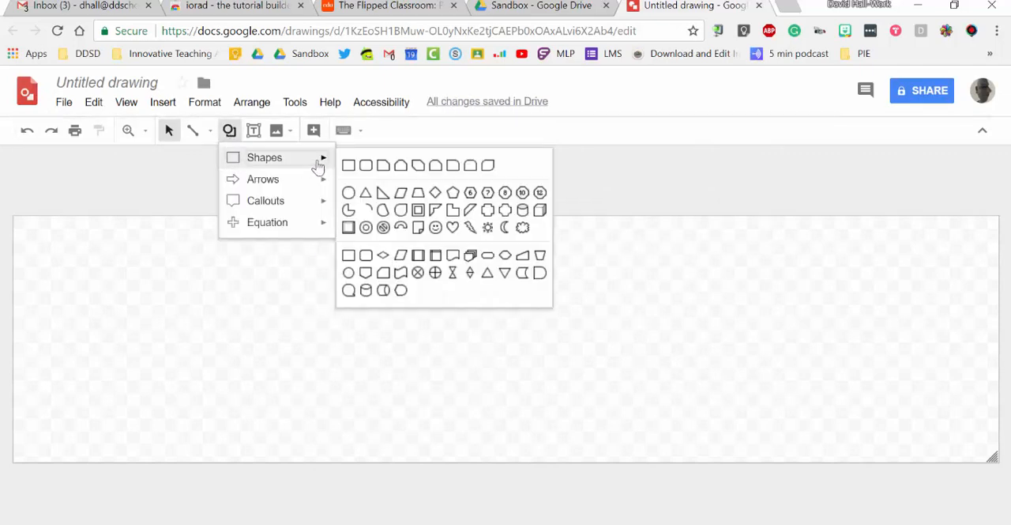
left_click(349, 166)
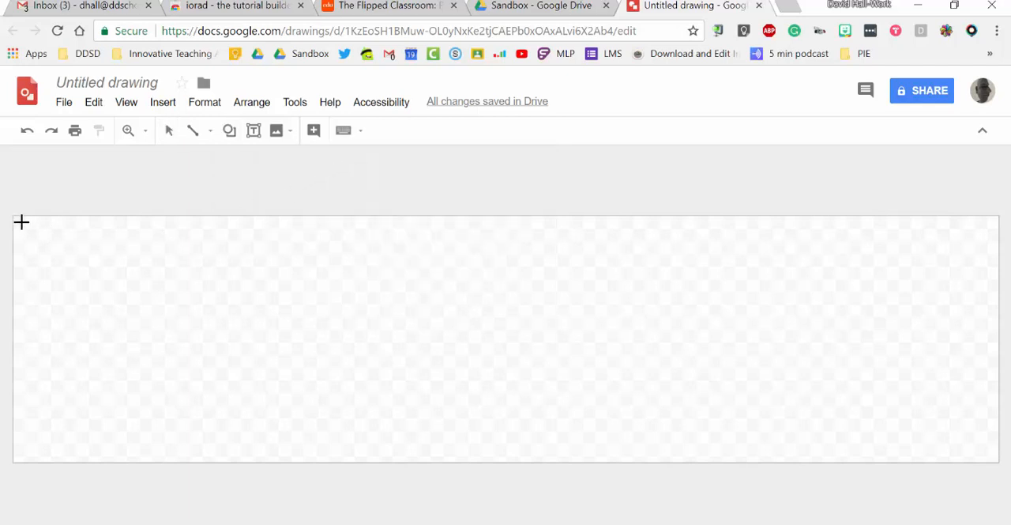
left_click_drag(14, 216, 999, 463)
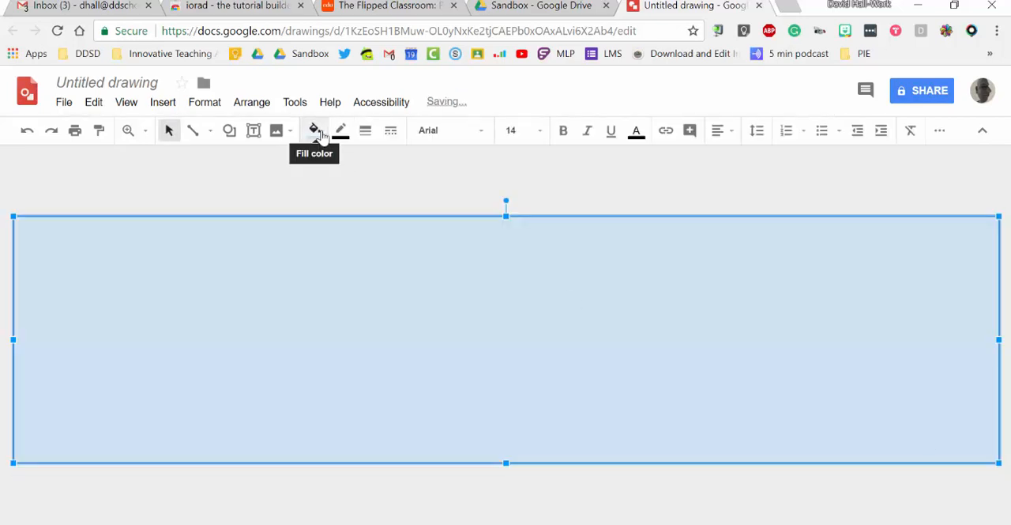
Start a custom gradient fill for the rectangle and color its first stop dark red
left_click(315, 131)
left_click(403, 163)
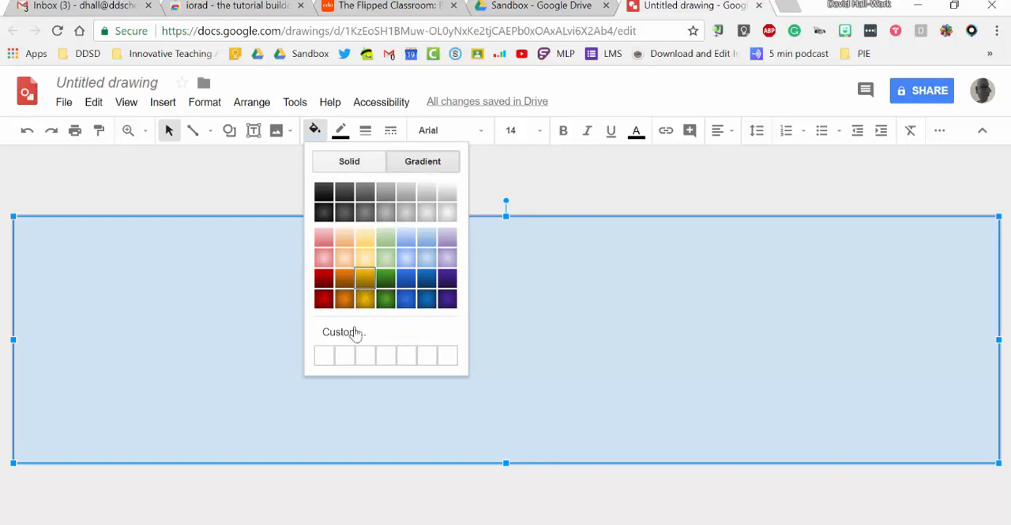
left_click(354, 333)
left_click(355, 336)
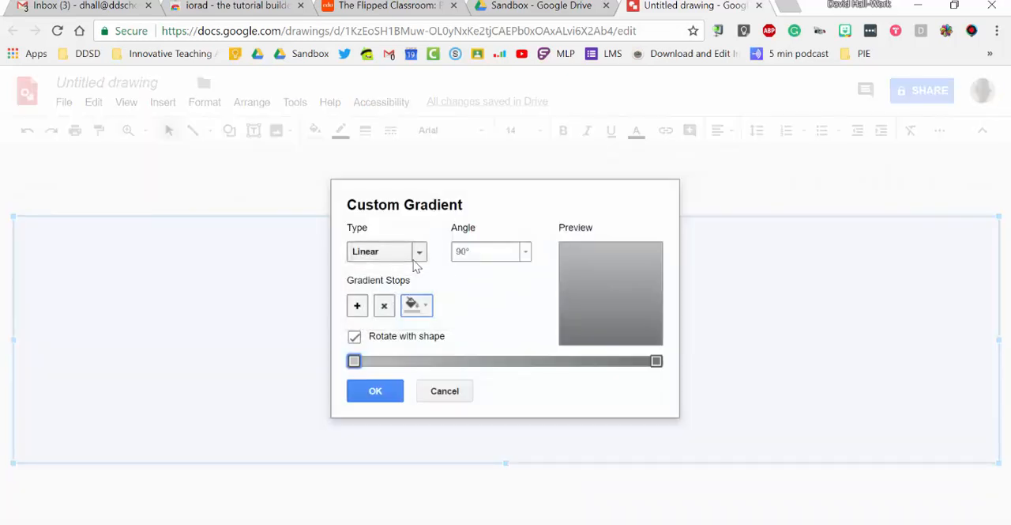
left_click(412, 305)
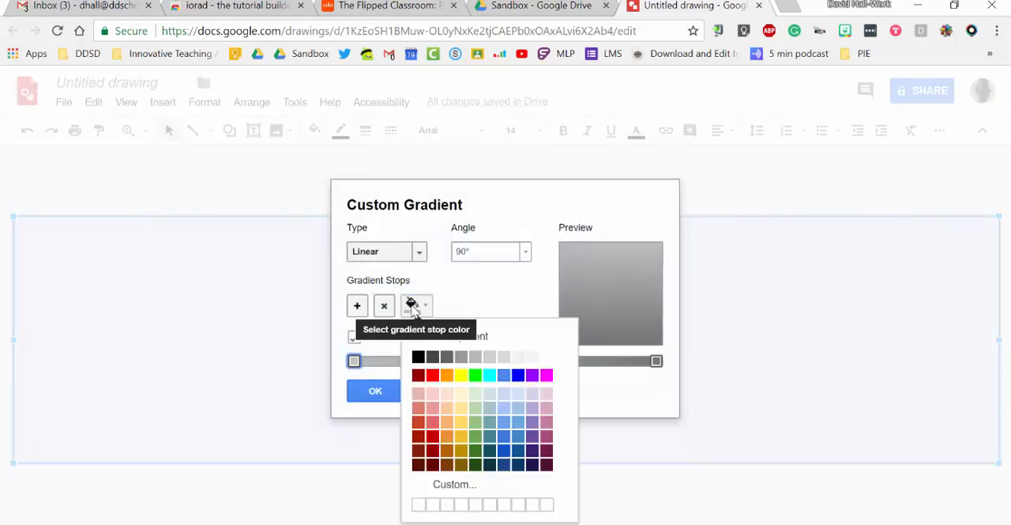
left_click(417, 439)
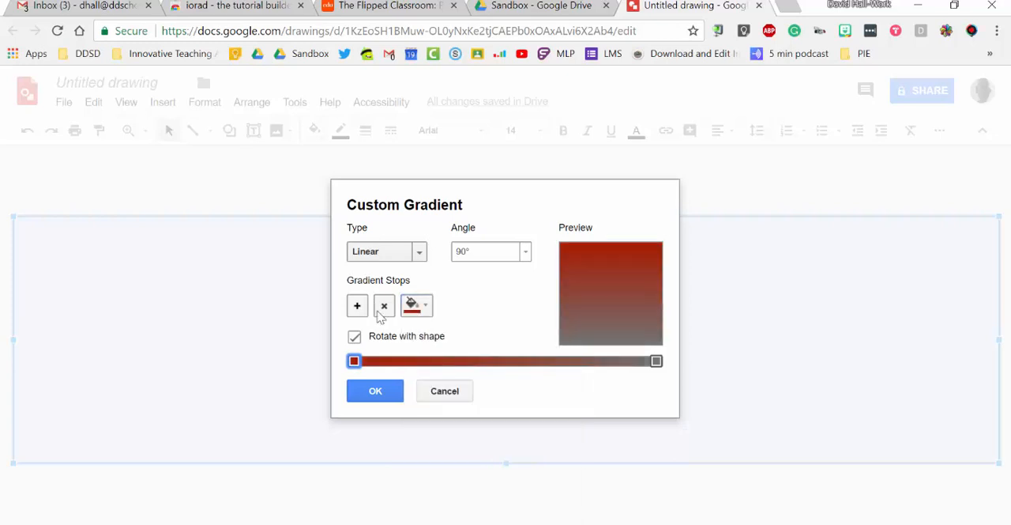
Add a bright green stop in the middle of the gradient and change the gradient type to Radial
left_click(358, 305)
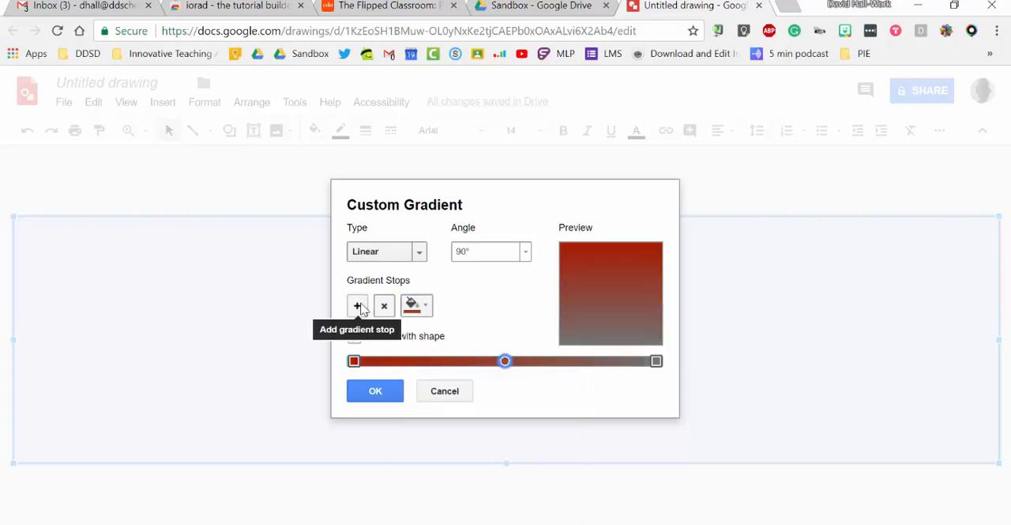
left_click(417, 314)
left_click(476, 376)
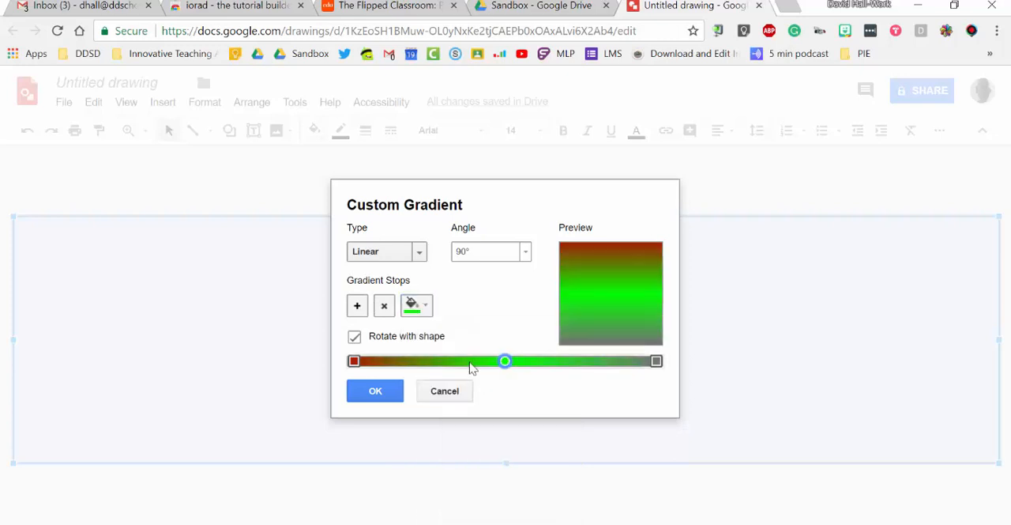
left_click(407, 252)
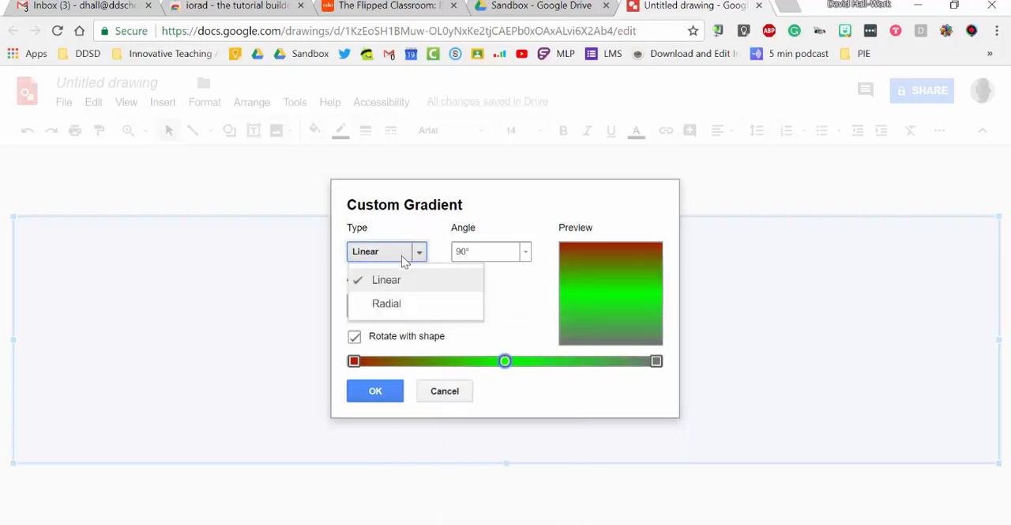
left_click(392, 315)
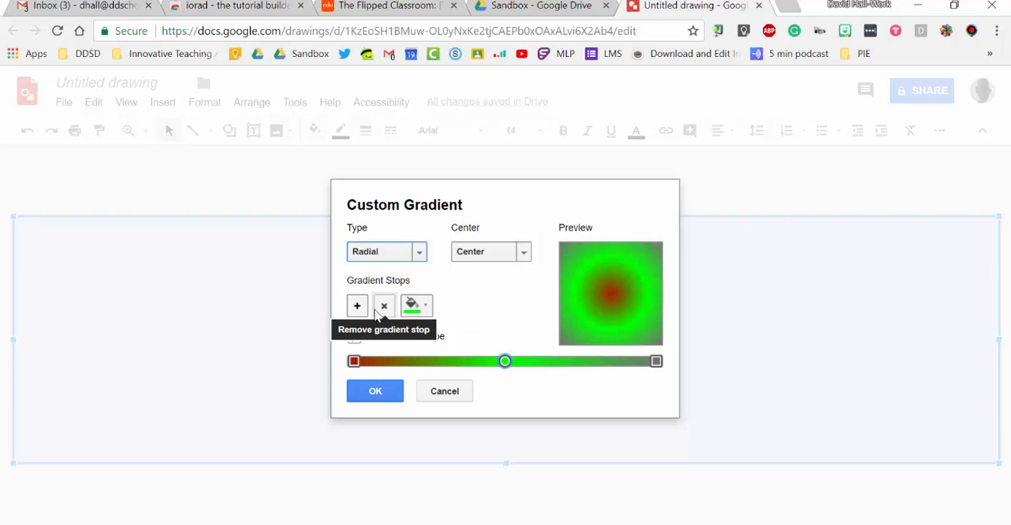
Add a cyan stop between green and gray, shift the green stop slightly toward the red one, and apply the gradient
left_click(357, 305)
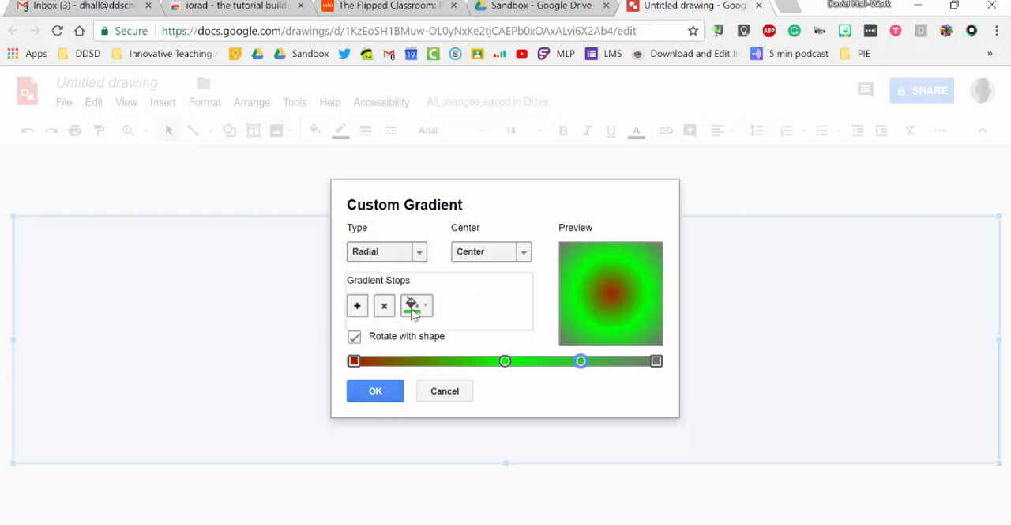
left_click(413, 312)
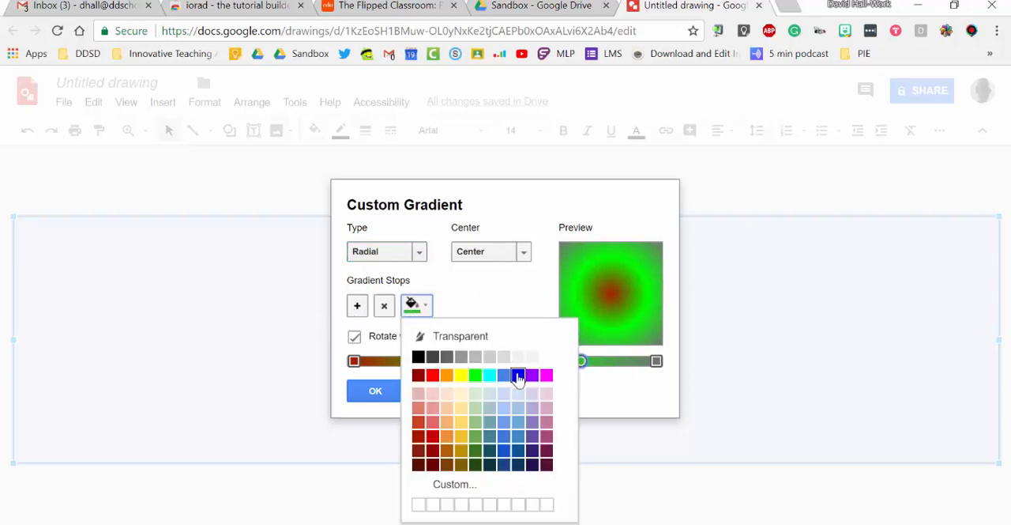
left_click(492, 377)
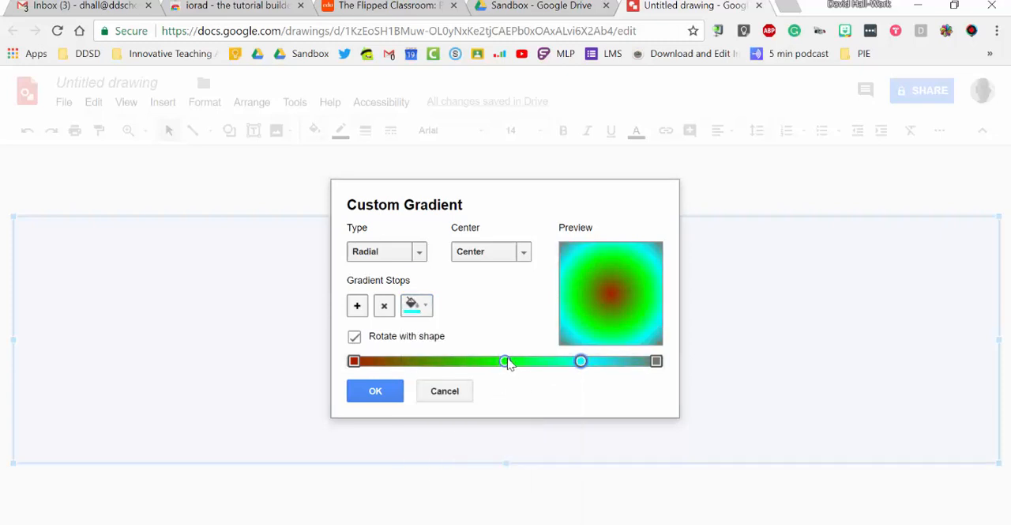
left_click_drag(506, 361, 475, 361)
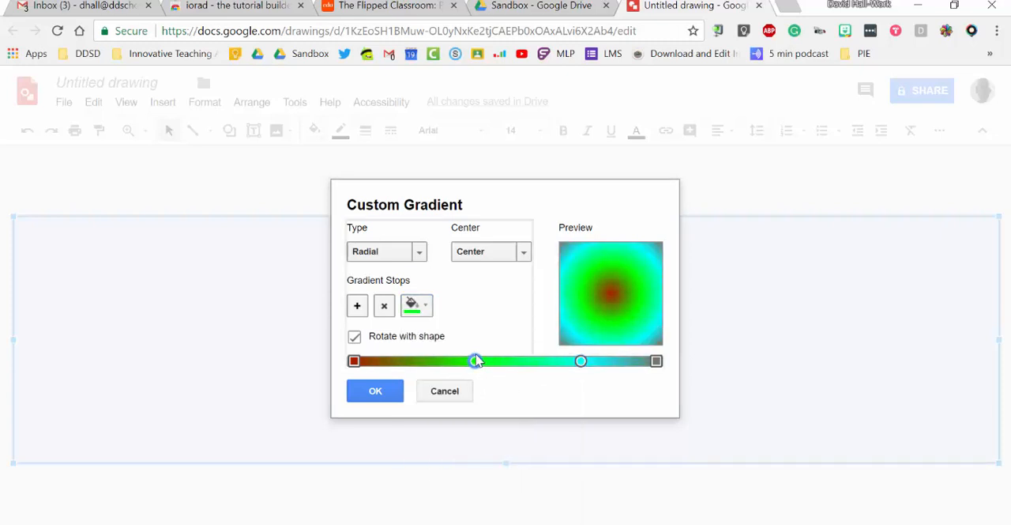
left_click(391, 389)
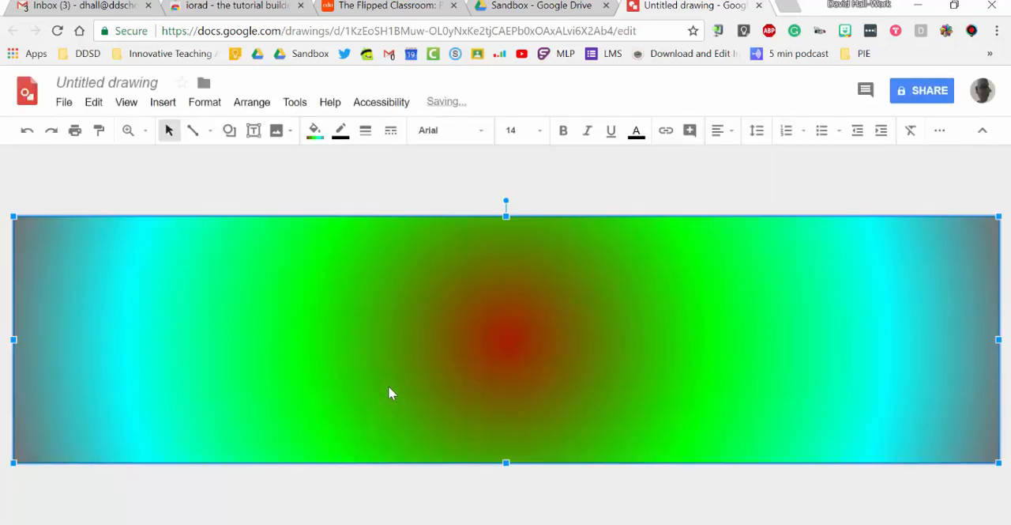
View the file formats available for downloading the drawing, then deselect the rectangle
left_click(64, 104)
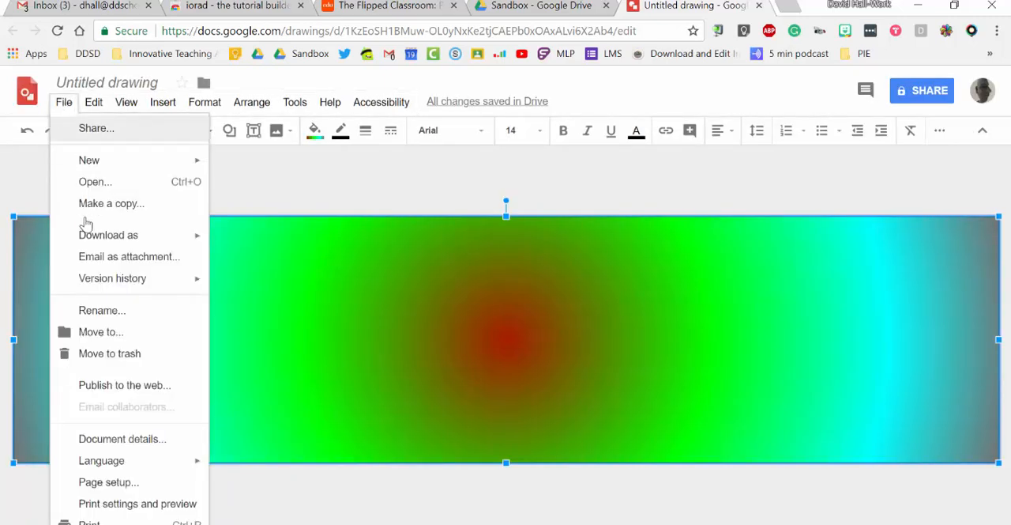
mouse_move(102, 242)
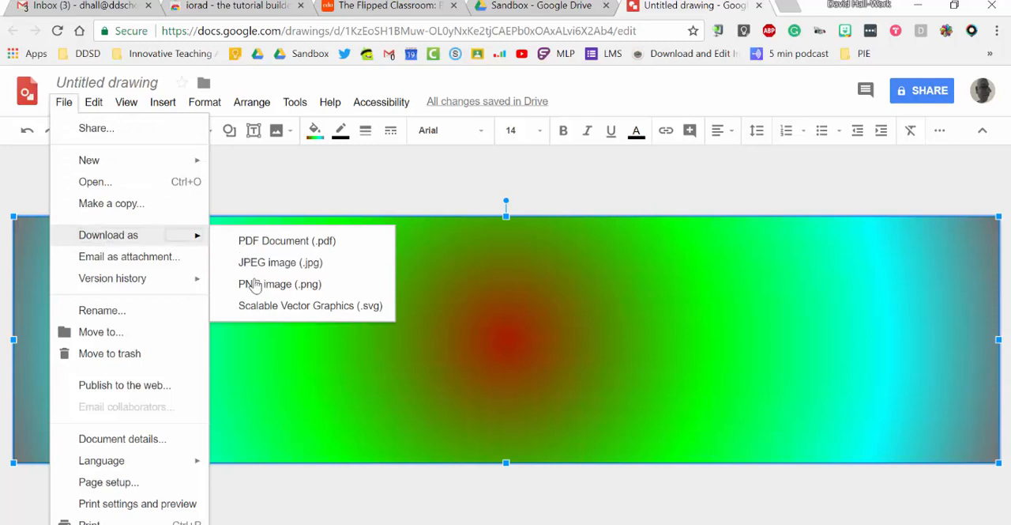
left_click(274, 185)
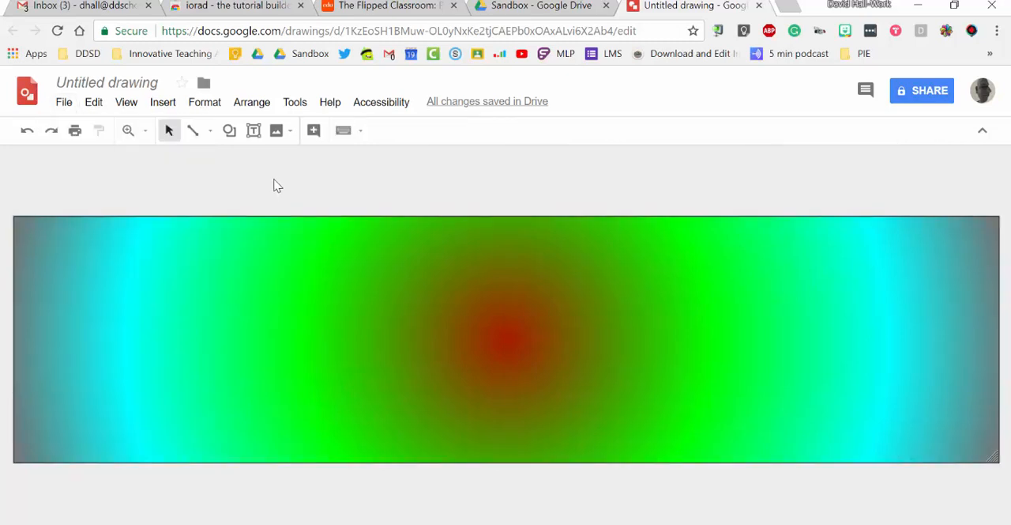
Finish the iorad recording and open the captured tutorial in the iorad editor
left_click(975, 34)
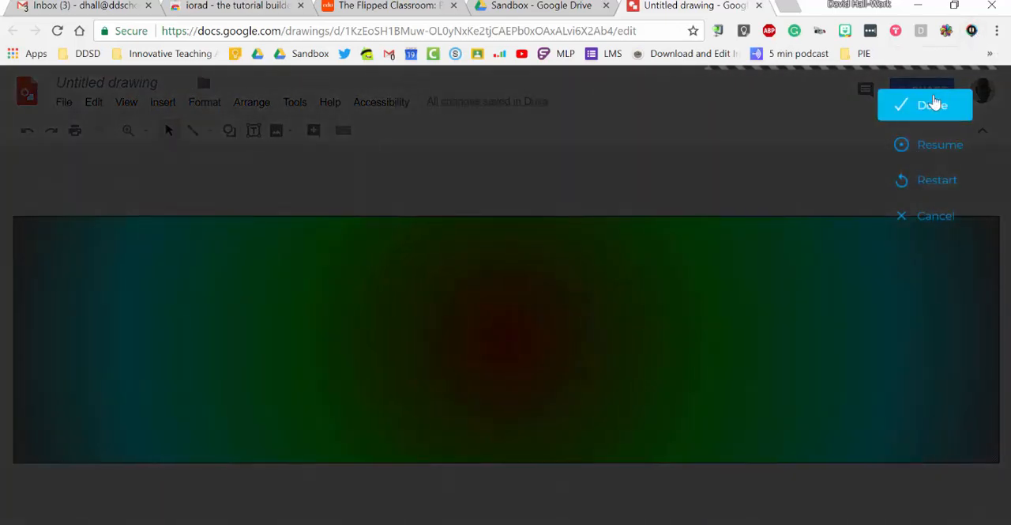
left_click(933, 104)
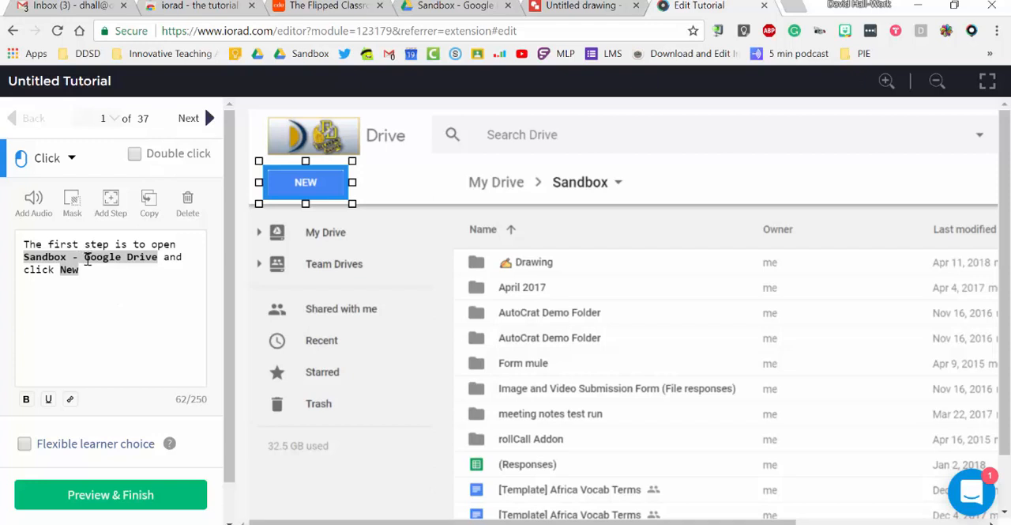
Reword the first tutorial step as "The first step is to open Drive and click New" and go to step 2
left_click(87, 257)
key("BackSpace")
key("BackSpace")
key("BackSpace")
key("BackSpace")
key("BackSpace")
key("BackSpace")
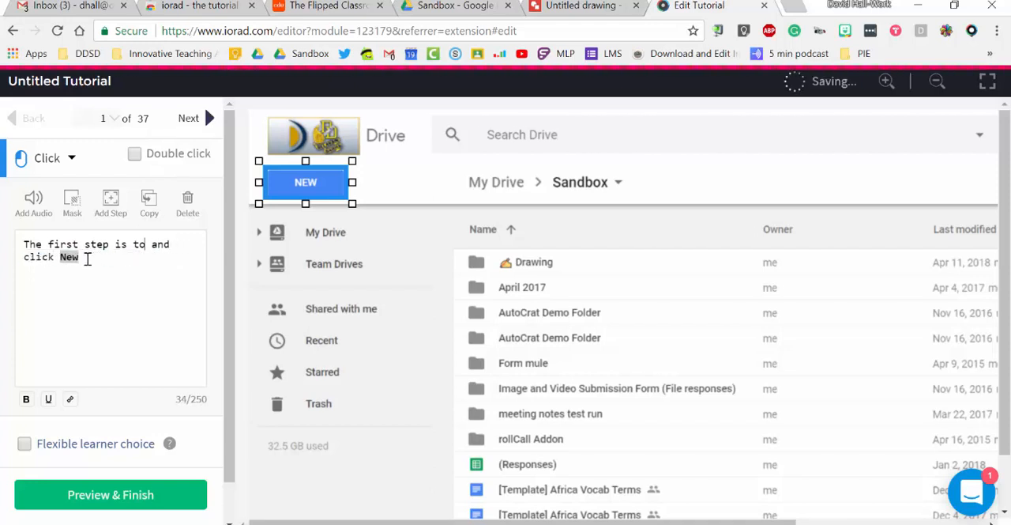
type("open Drive")
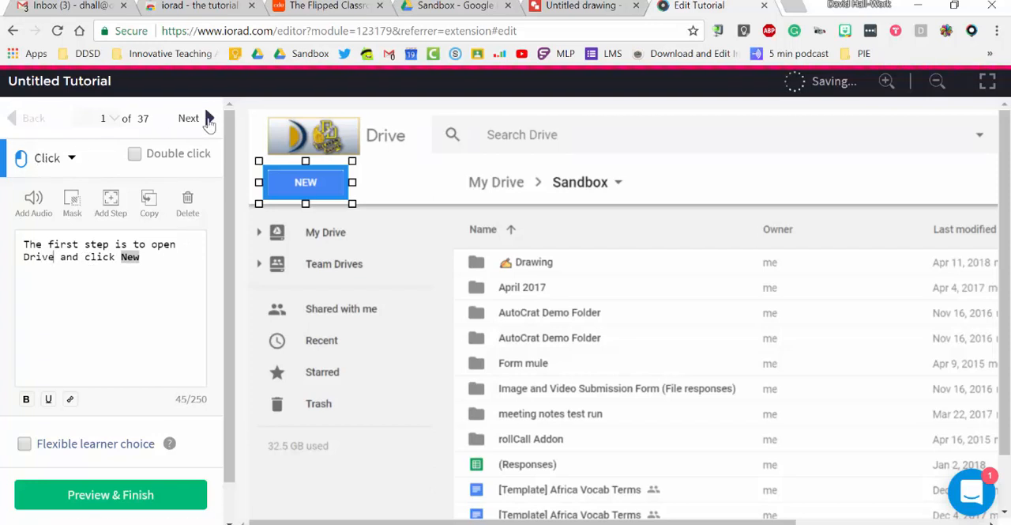
left_click(209, 118)
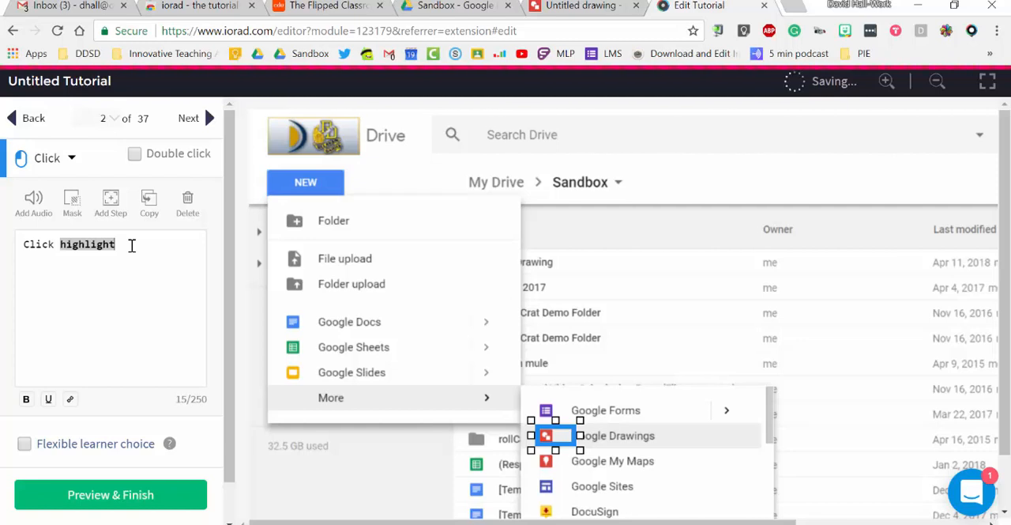
Reword the instruction of step 2 as "Click more and Google Drawing" and go to step 3
left_click_drag(117, 245, 62, 250)
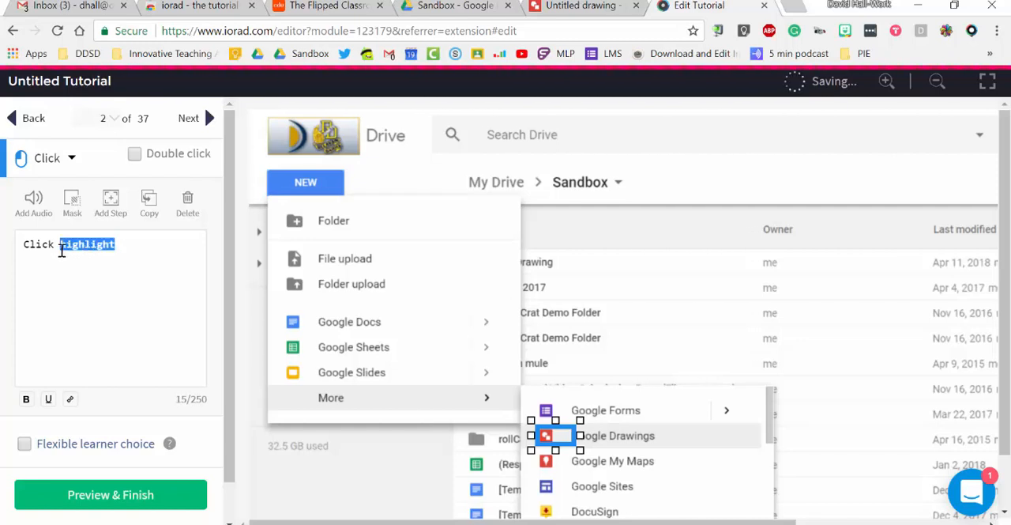
key("BackSpace")
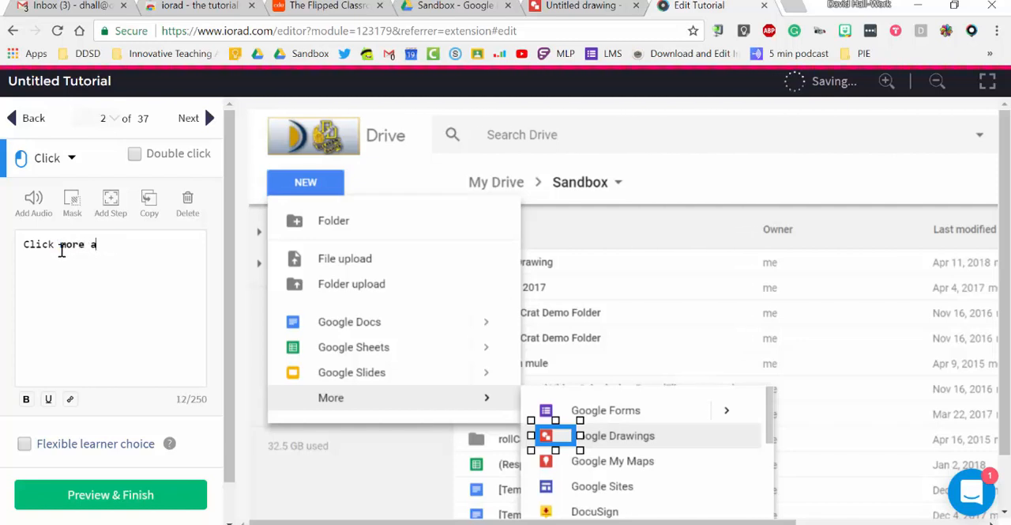
type("more and Goof")
key("BackSpace")
type("gle Draw")
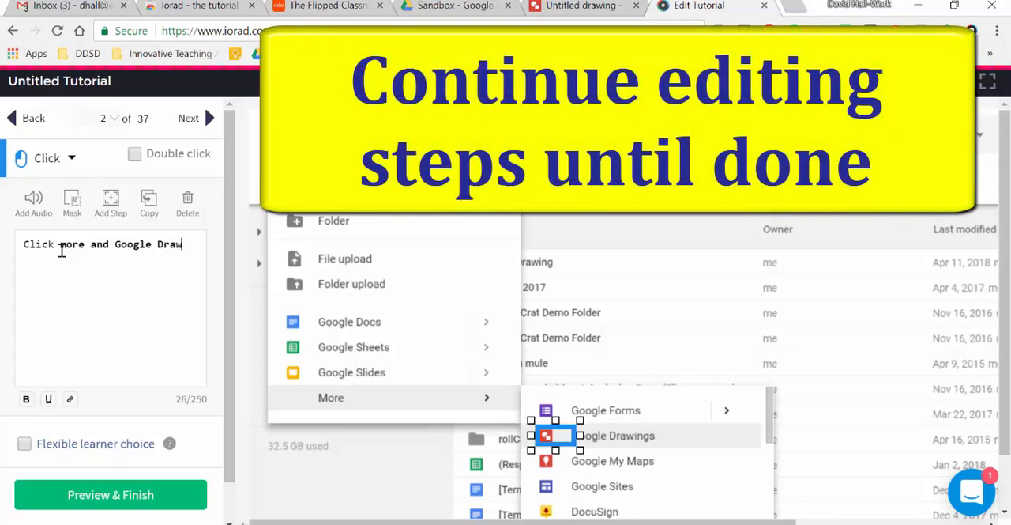
type("ing")
left_click(199, 123)
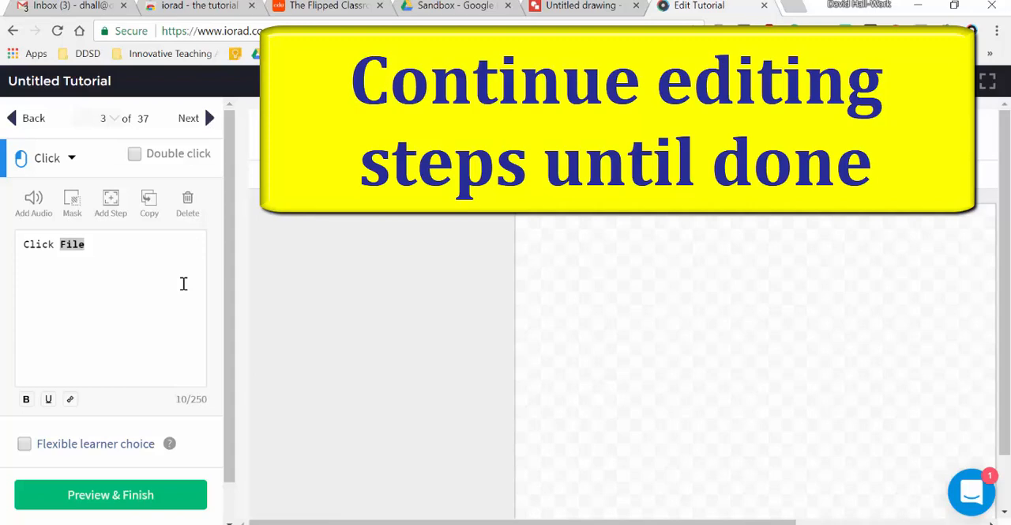
Reword the instruction of step 3 as "Click on File to resize the canvas" and go to step 4
left_click_drag(114, 252, 9, 256)
type("Design the banner any way you want")
key("BackSpace")
key("BackSpace")
key("BackSpace")
key("BackSpace")
key("BackSpace")
key("BackSpace")
key("BackSpace")
key("BackSpace")
key("BackSpace")
key("BackSpace")
key("BackSpace")
key("BackSpace")
key("BackSpace")
key("BackSpace")
key("BackSpace")
key("BackSpace")
key("BackSpace")
key("BackSpace")
key("BackSpace")
key("BackSpace")
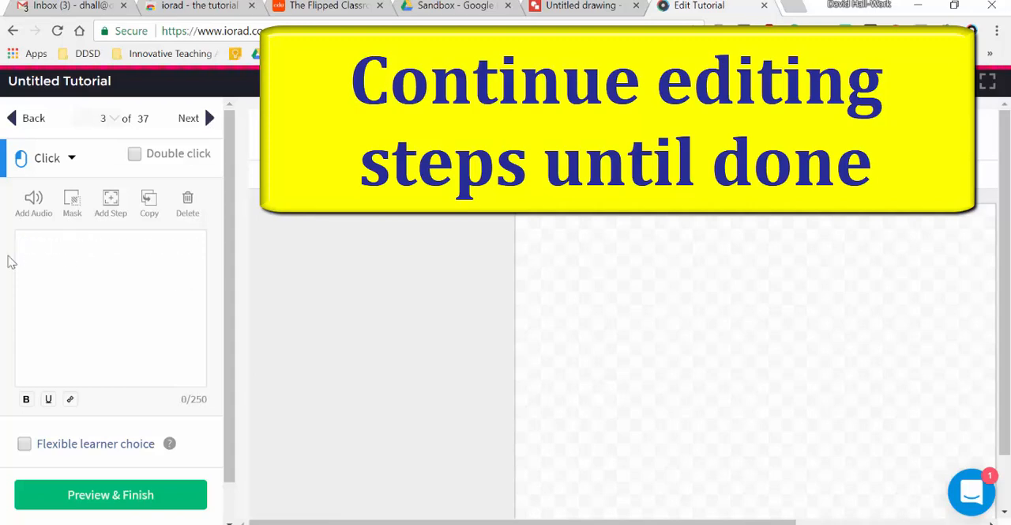
type("Click on File to resize the canvas")
left_click(206, 120)
Delete step 4 of the tutorial, go on to step 6 and delete two steps in a row there
left_click(187, 207)
left_click(208, 122)
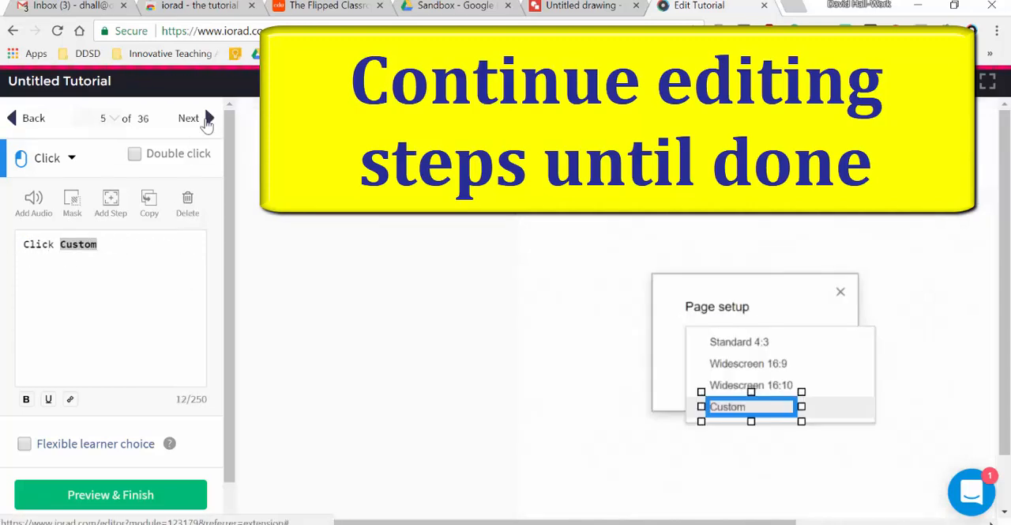
left_click(208, 122)
left_click(187, 202)
left_click(186, 202)
Replace the current instruction of step 6 with wording that begins "Change this to P"
left_click_drag(155, 242, 64, 247)
key("BackSpace")
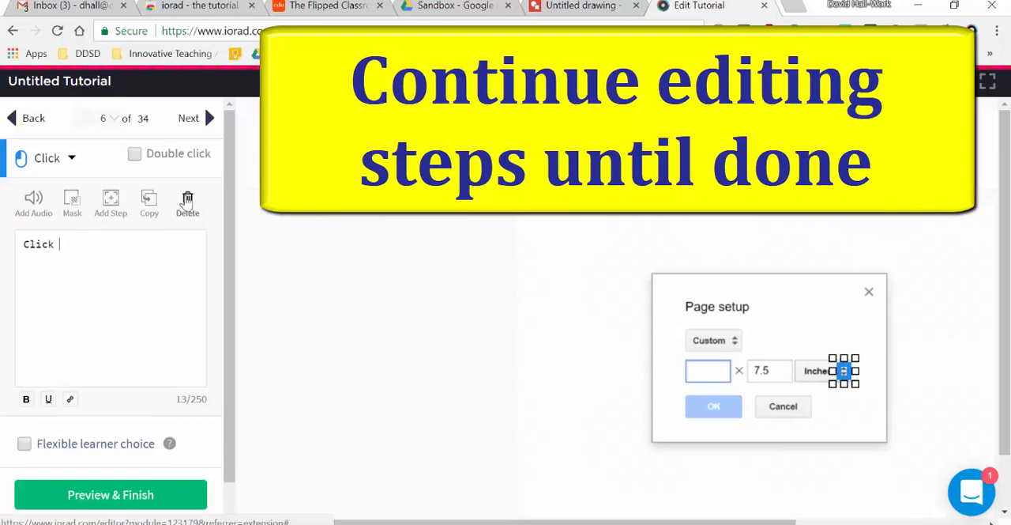
key("BackSpace")
key("BackSpace")
key("BackSpace")
key("BackSpace")
key("BackSpace")
key("BackSpace")
type("Change this to P")
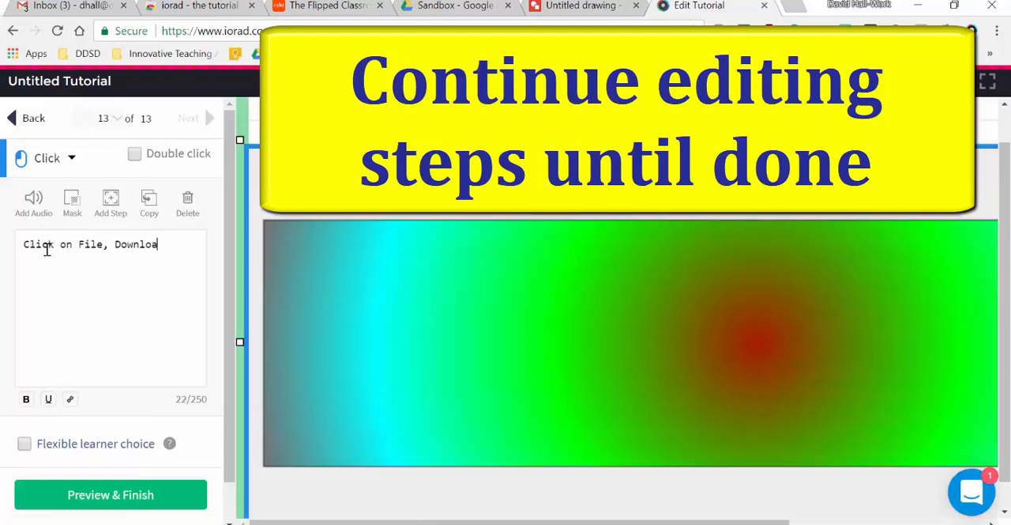
Reword the instruction of the last step as "Click on File, Download as JPEG and then upload into your Form"
type("d as JPEG and then upload int")
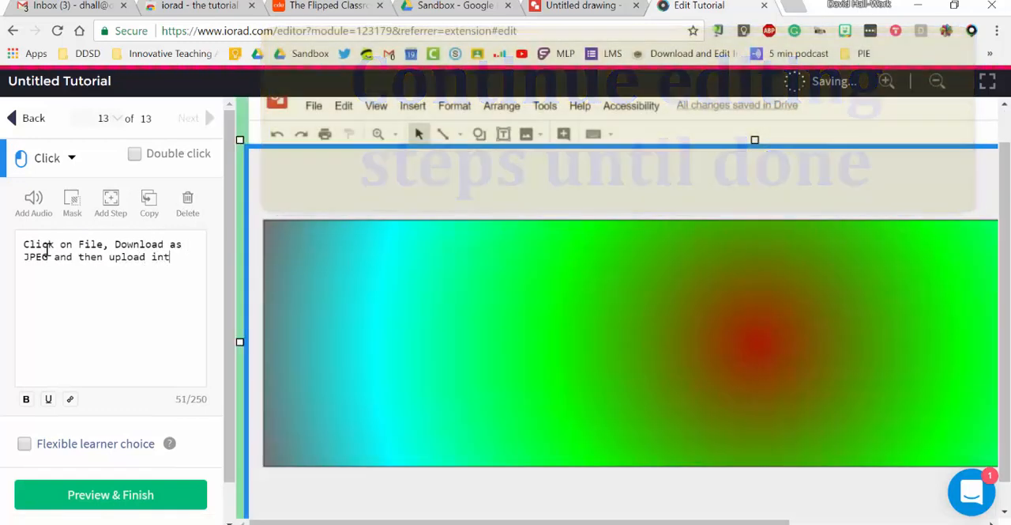
type("o your Form")
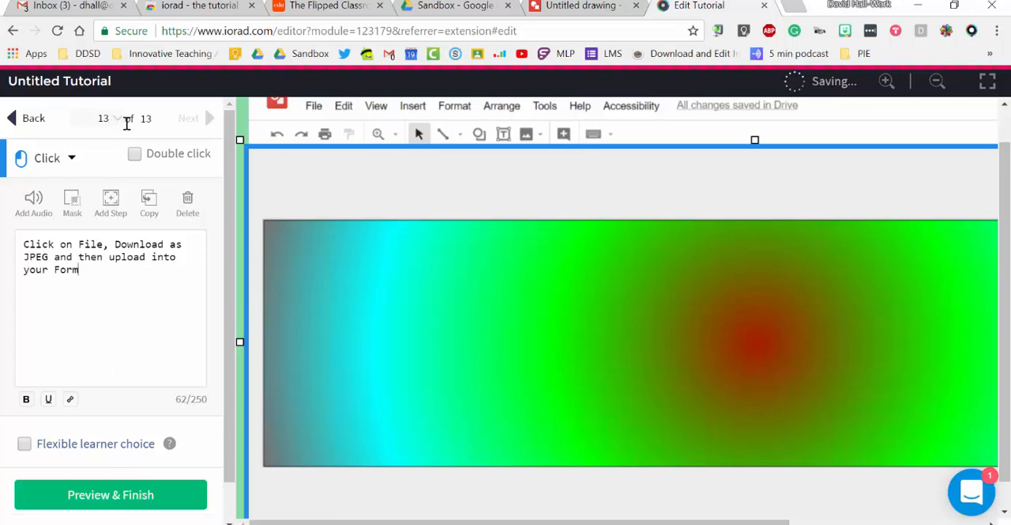
Open the tutorial's finish preview and title the tutorial "Creating a Custom Banner"
left_click(135, 488)
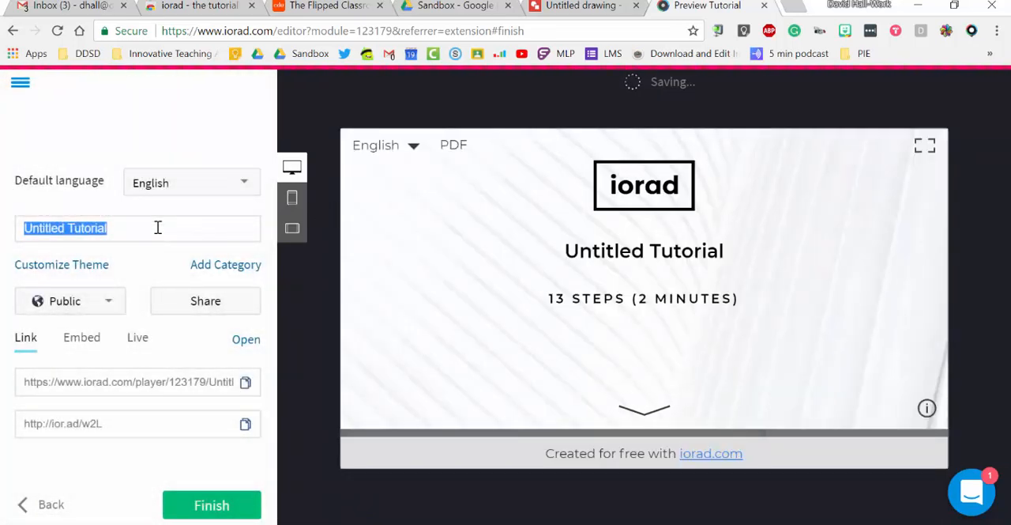
type("Creating a Custom Banner")
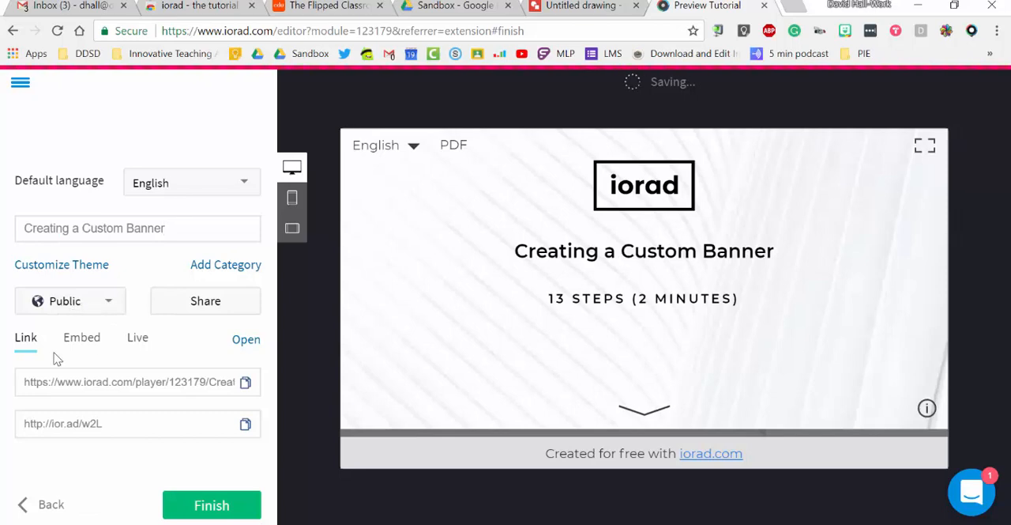
Play through the tutorial preview step by step from step 1 to step 12 and check each instruction
left_click(644, 410)
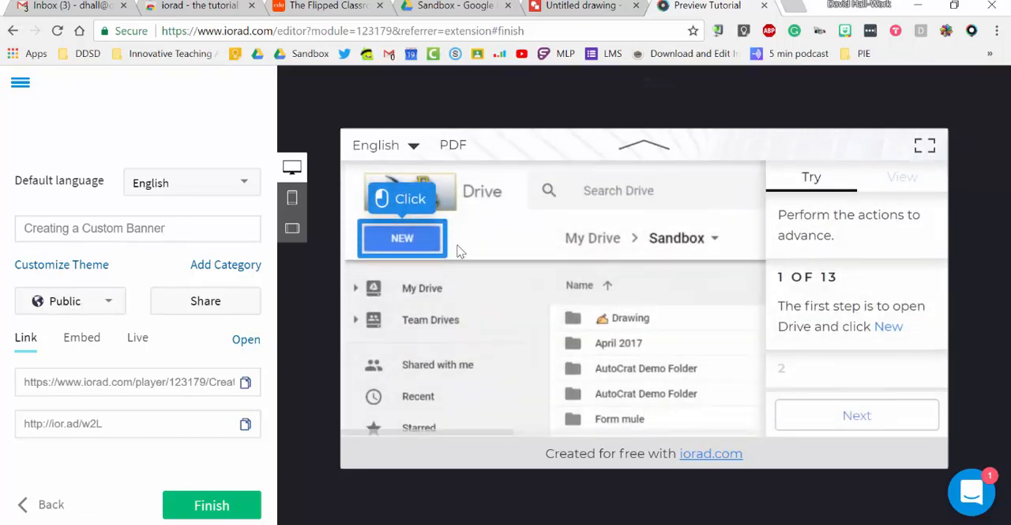
left_click(803, 417)
left_click(804, 416)
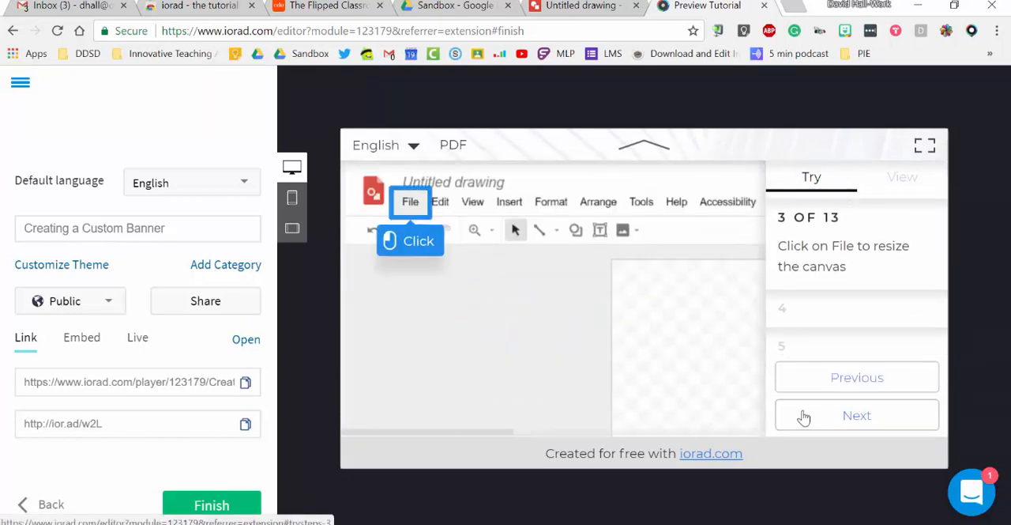
left_click(803, 416)
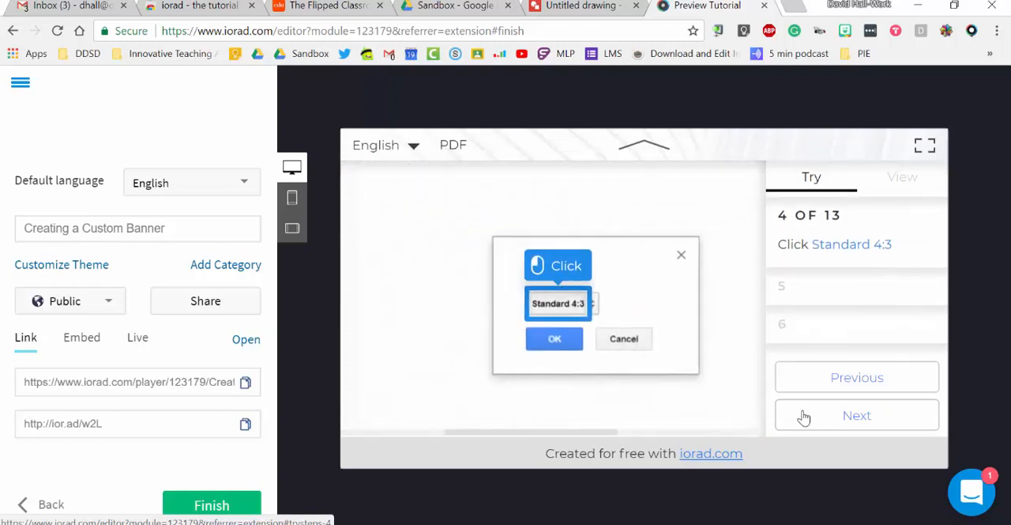
left_click(803, 416)
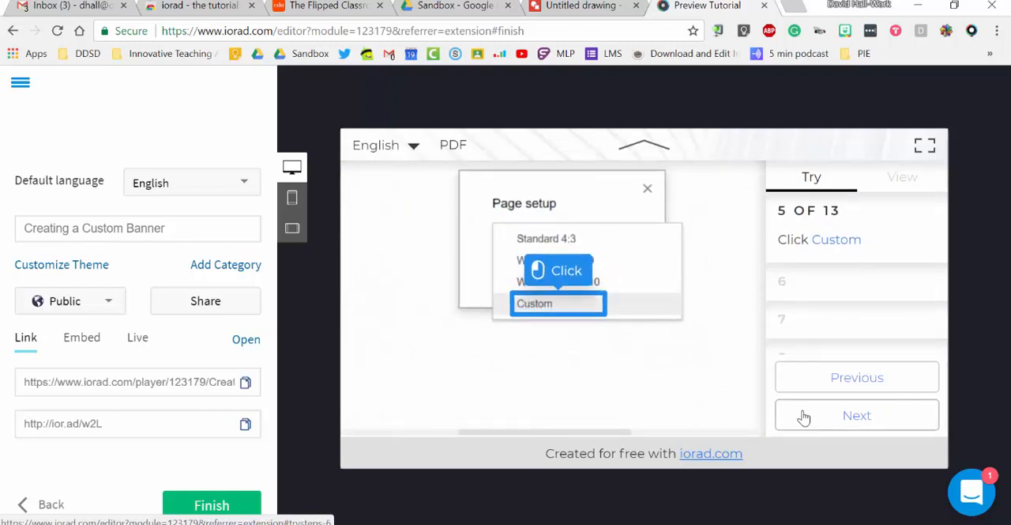
left_click(804, 416)
left_click(803, 417)
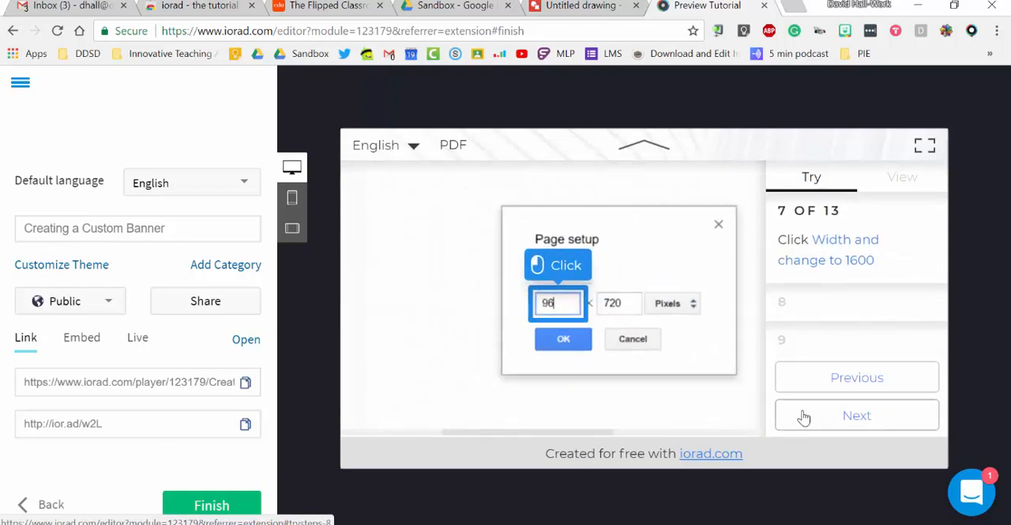
left_click(803, 417)
left_click(803, 416)
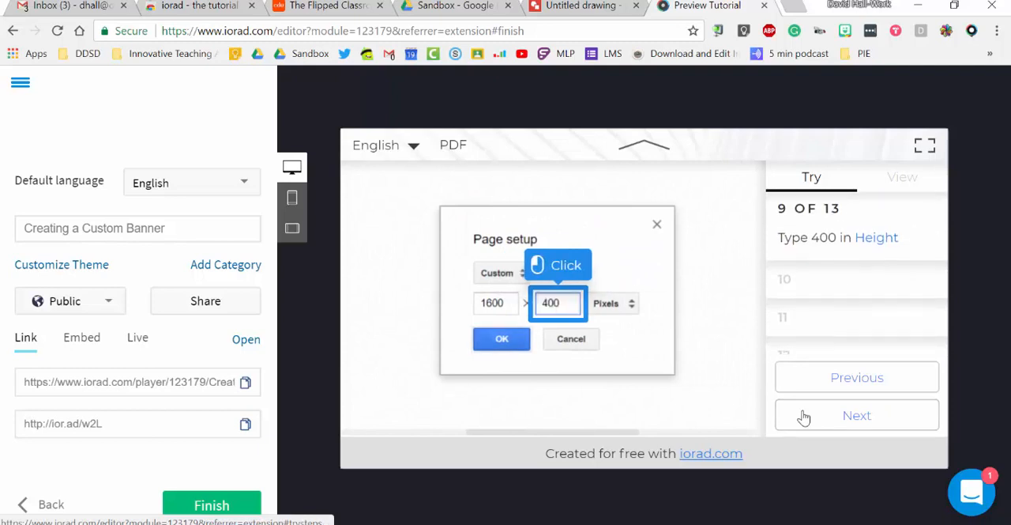
left_click(803, 416)
left_click(804, 417)
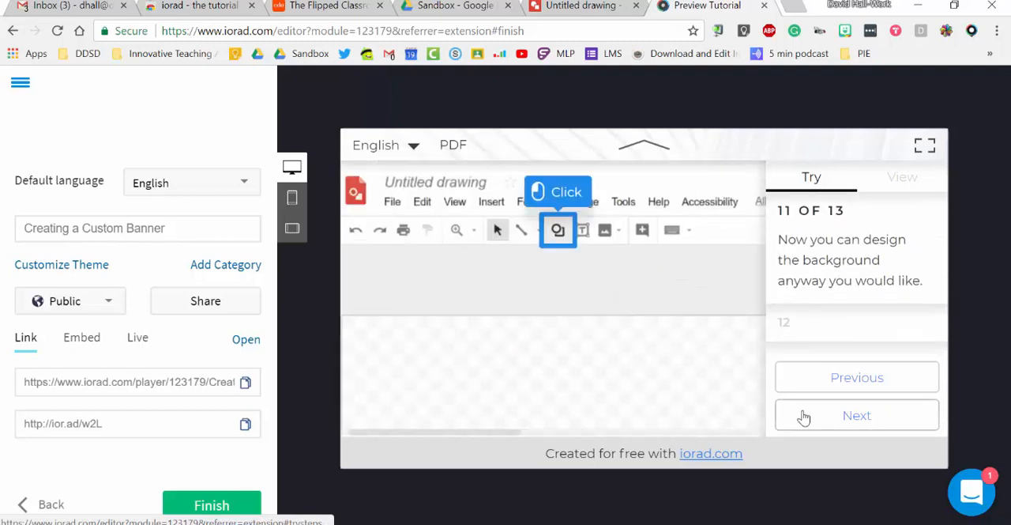
left_click(803, 416)
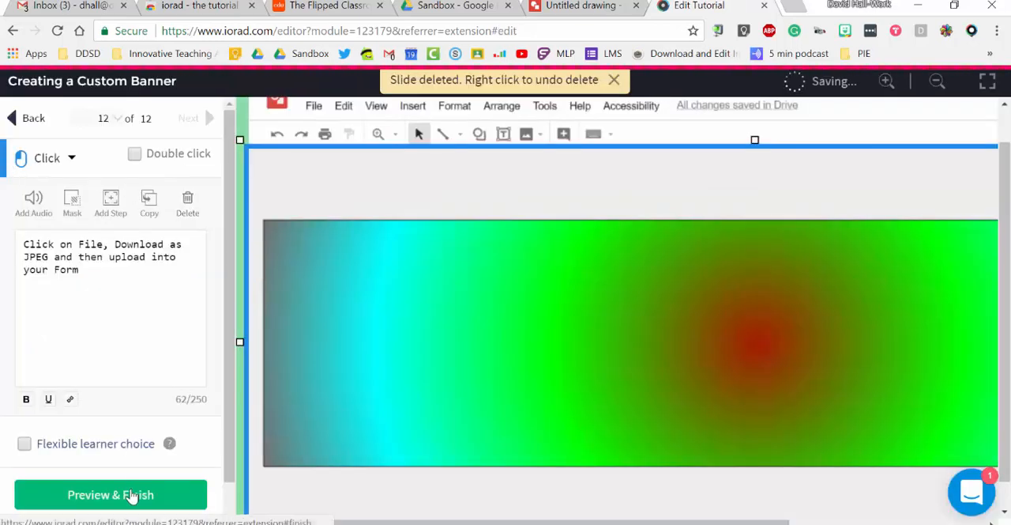
Copy the tutorial's direct link from the finish preview and open it in a new incognito window
left_click(131, 494)
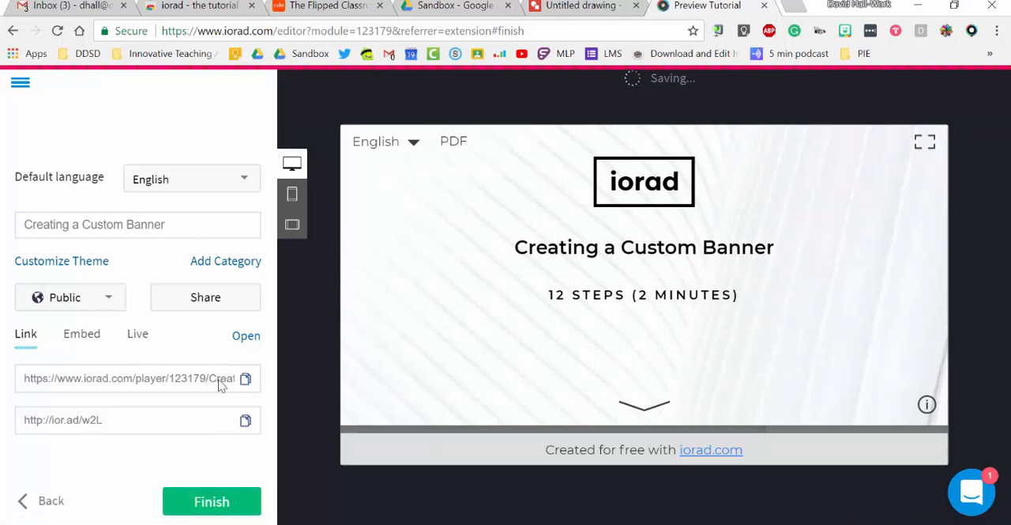
left_click(245, 379)
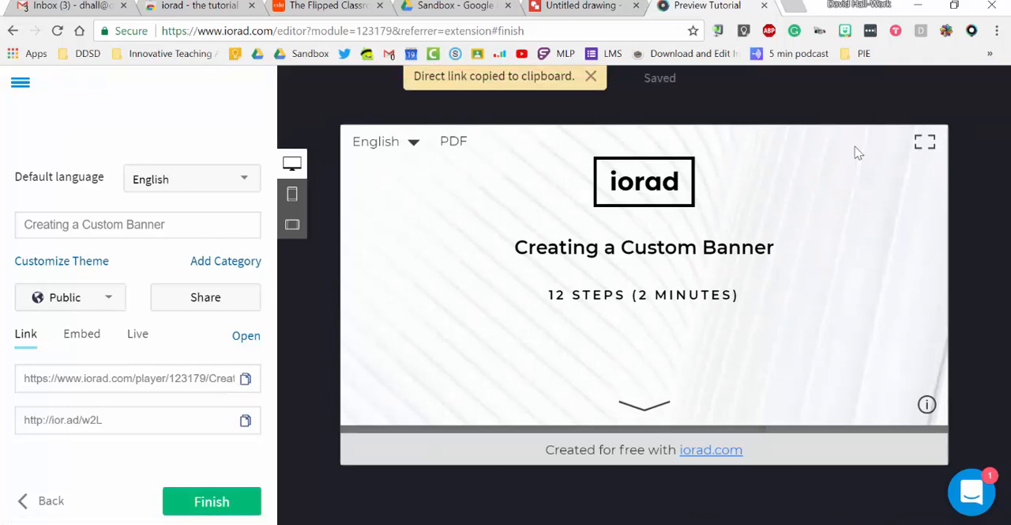
left_click(997, 31)
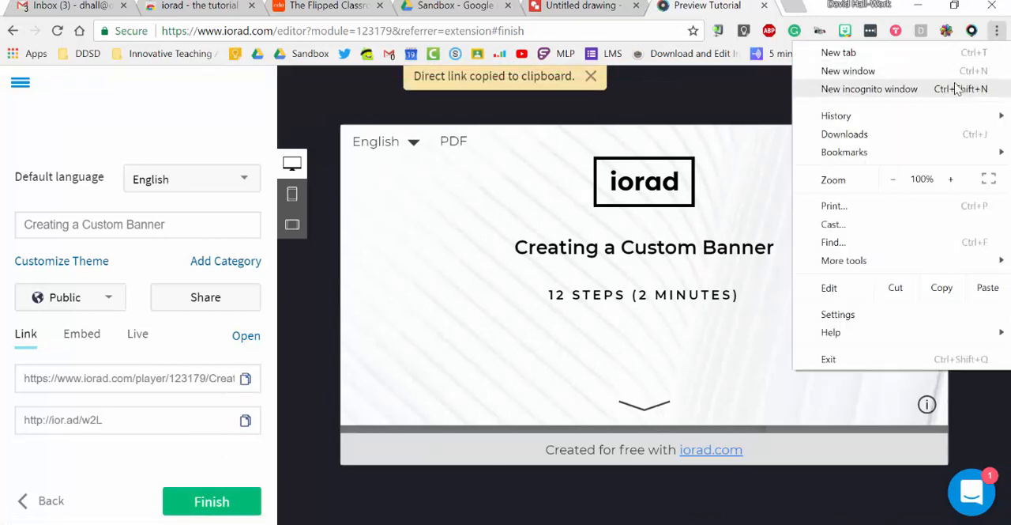
left_click(952, 88)
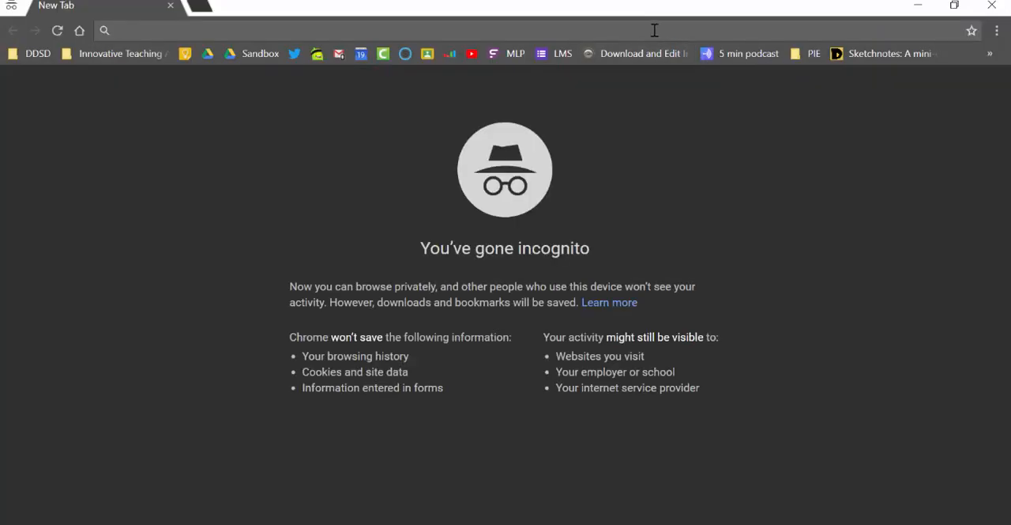
key("ctrl+v")
key("Return")
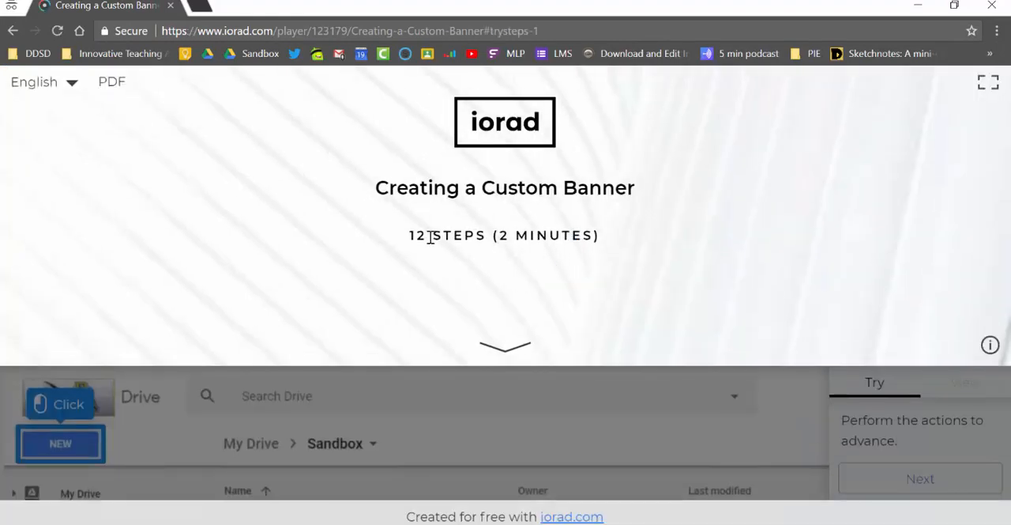
Play through the published tutorial from its start to step 6 and check how each instruction appears to learners
left_click(503, 348)
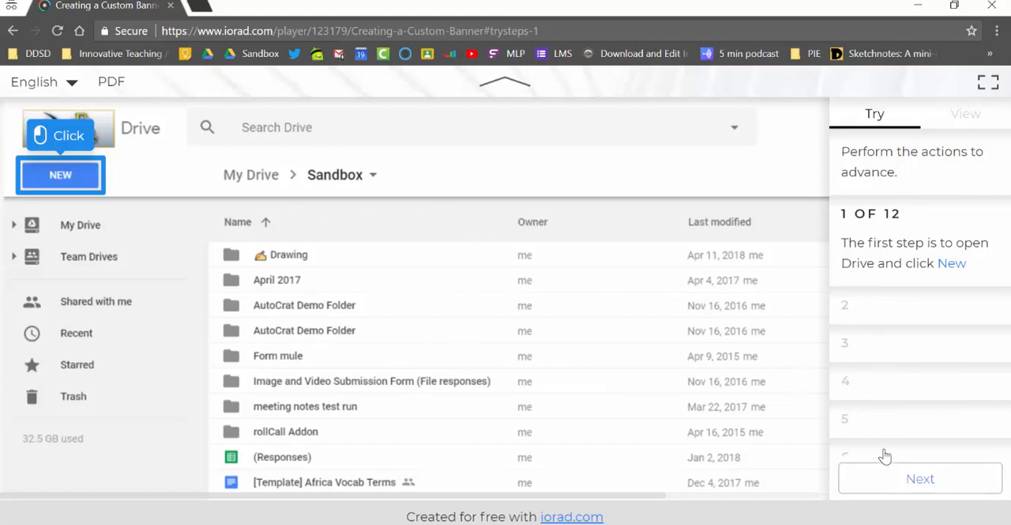
left_click(888, 486)
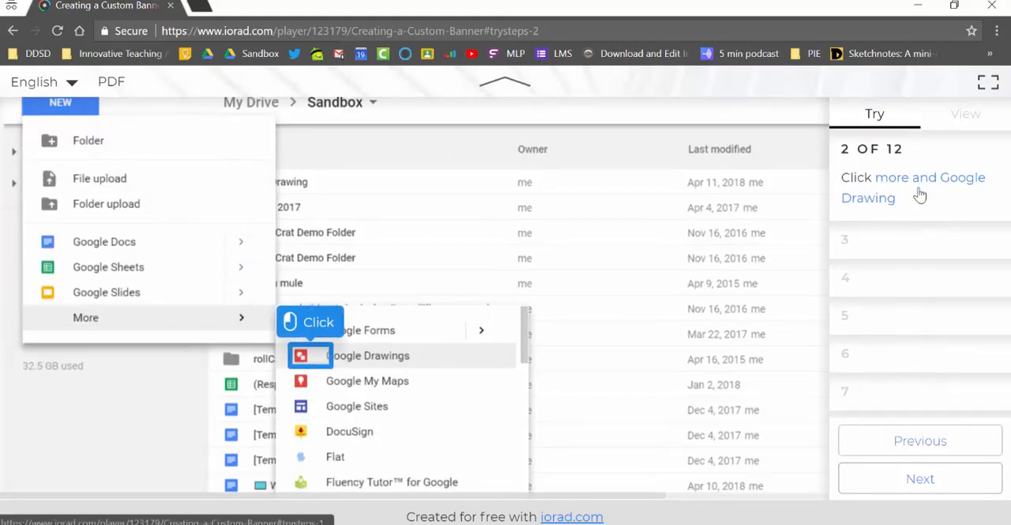
left_click(906, 479)
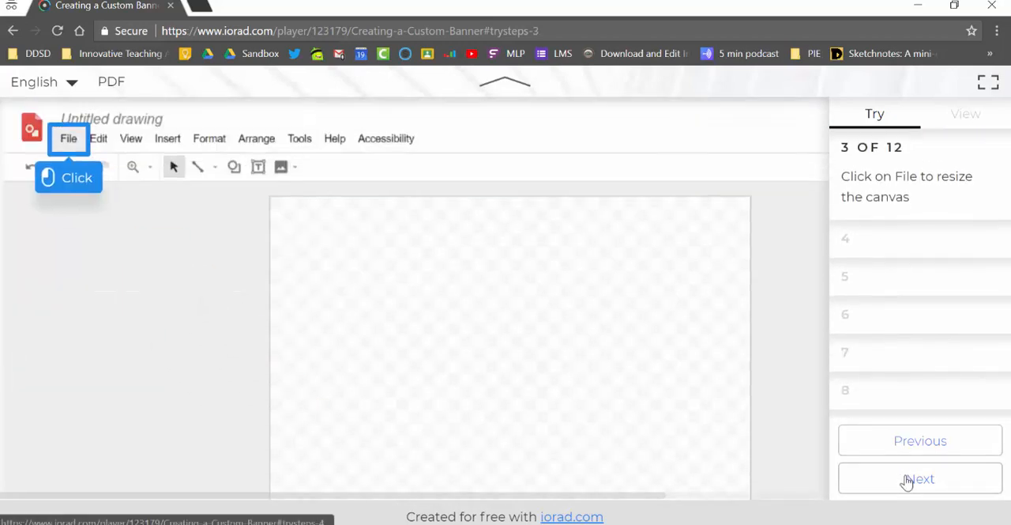
left_click(907, 479)
left_click(907, 479)
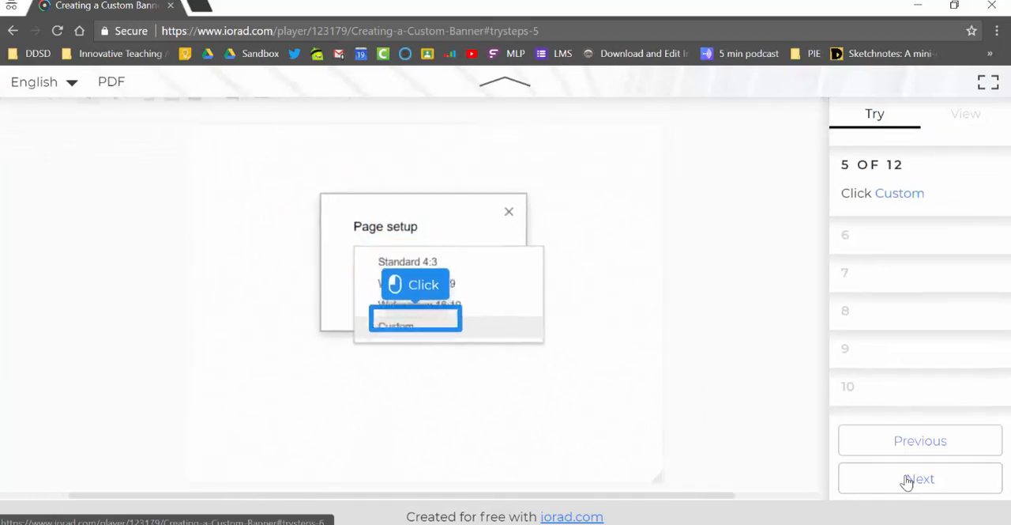
left_click(906, 479)
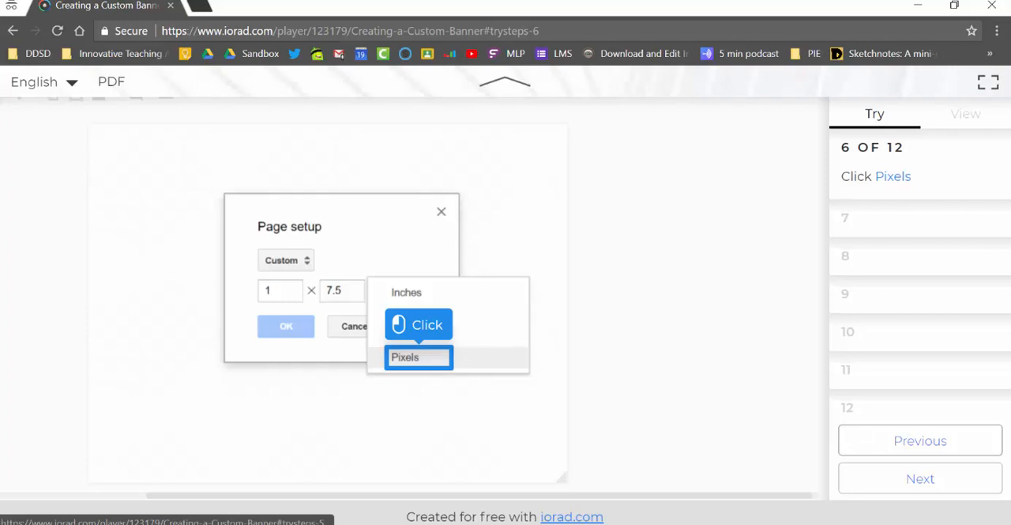
key("F10")
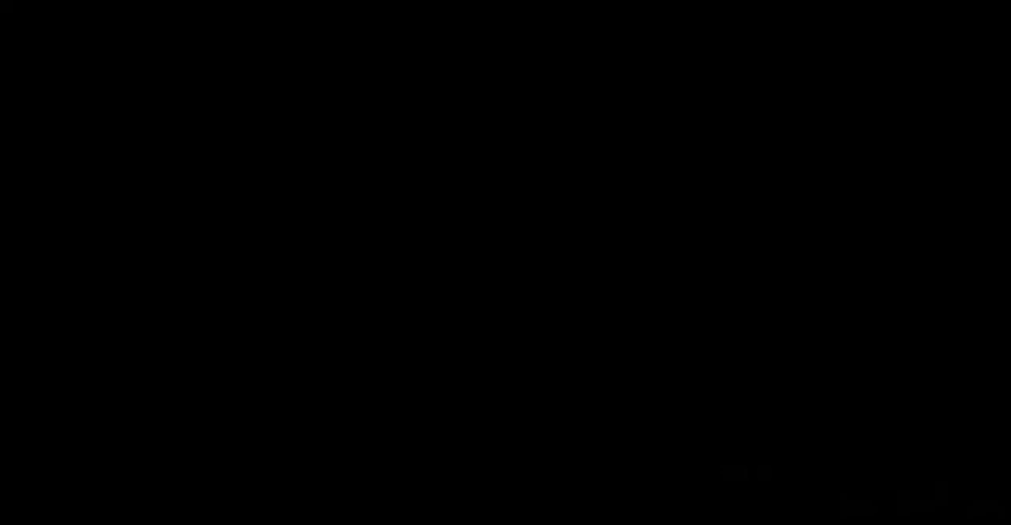